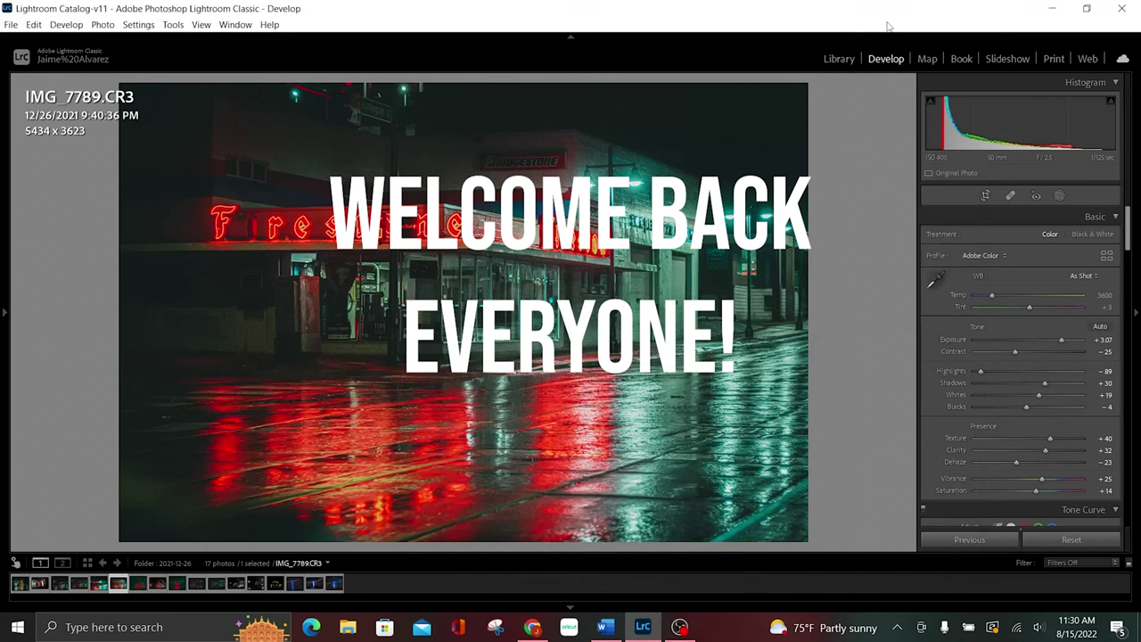
# Compare the before and after views of IMG_7789.CR3, then reset all Basic adjustments to zero.
pyautogui.press('\\')
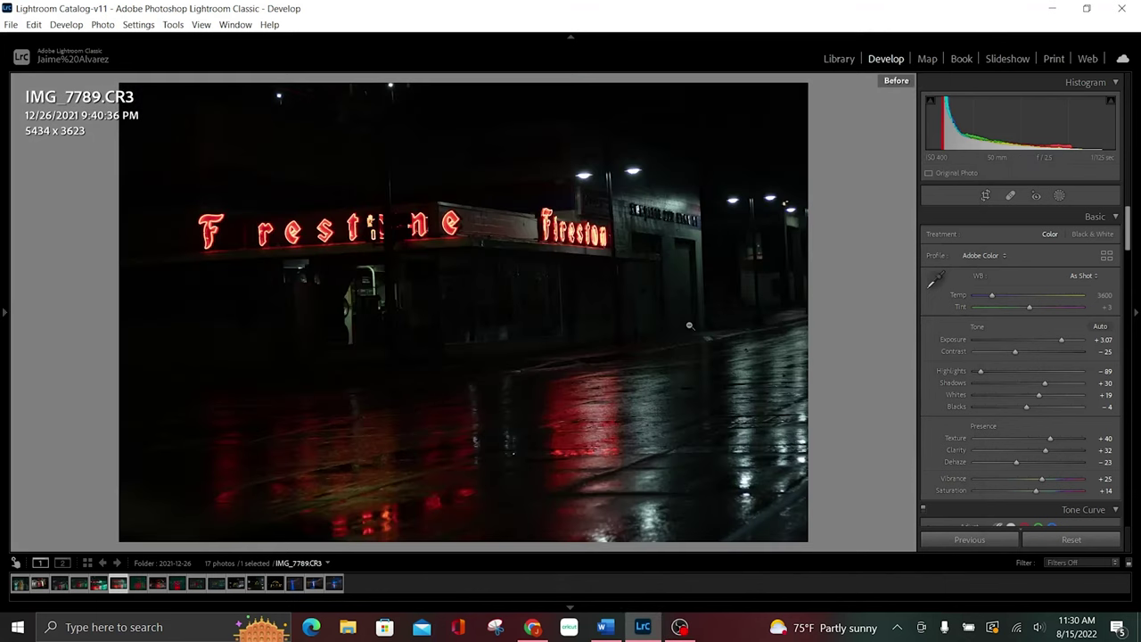
pyautogui.press('\\')
pyautogui.press('\\')
pyautogui.press('\\')
pyautogui.press('\\')
pyautogui.press('\\')
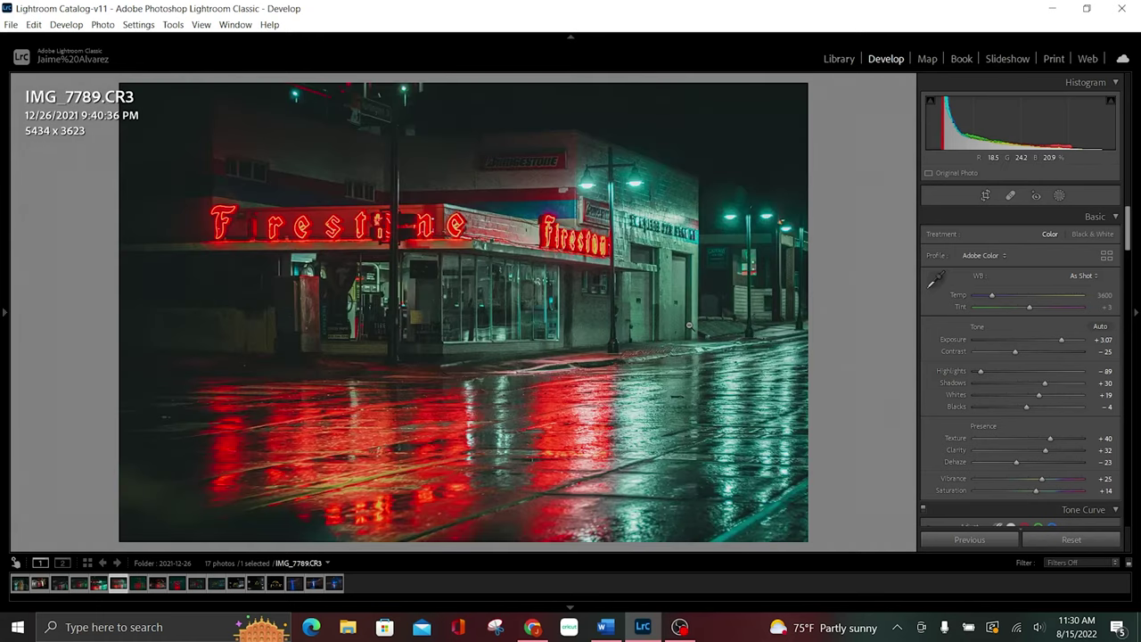
pyautogui.press('\\')
pyautogui.press('\\')
pyautogui.press('\\')
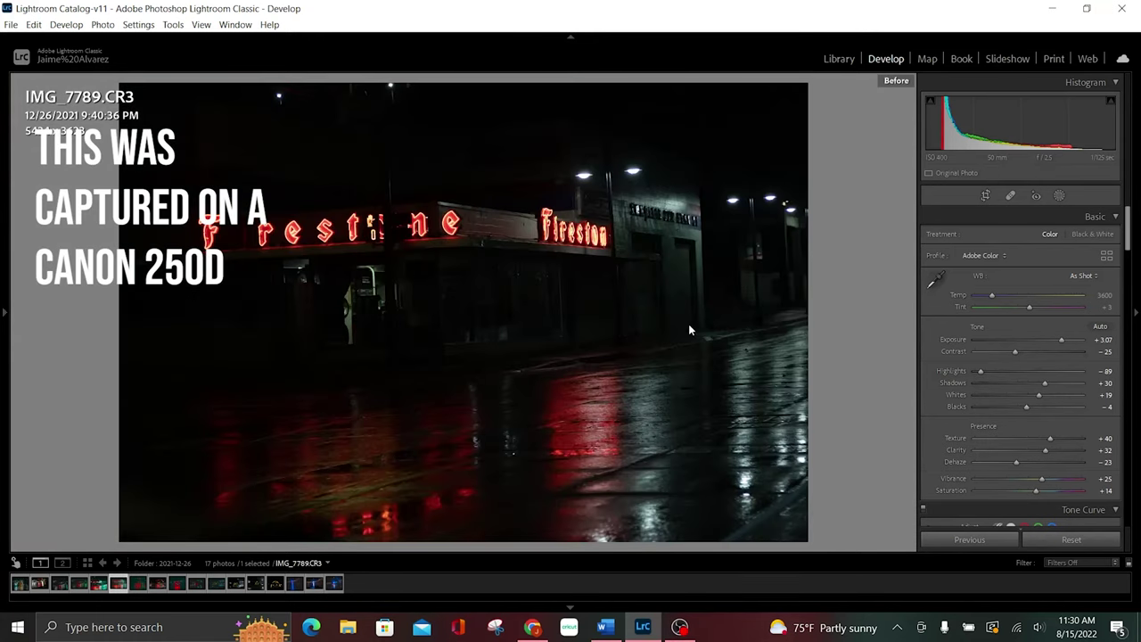
pyautogui.press('\\')
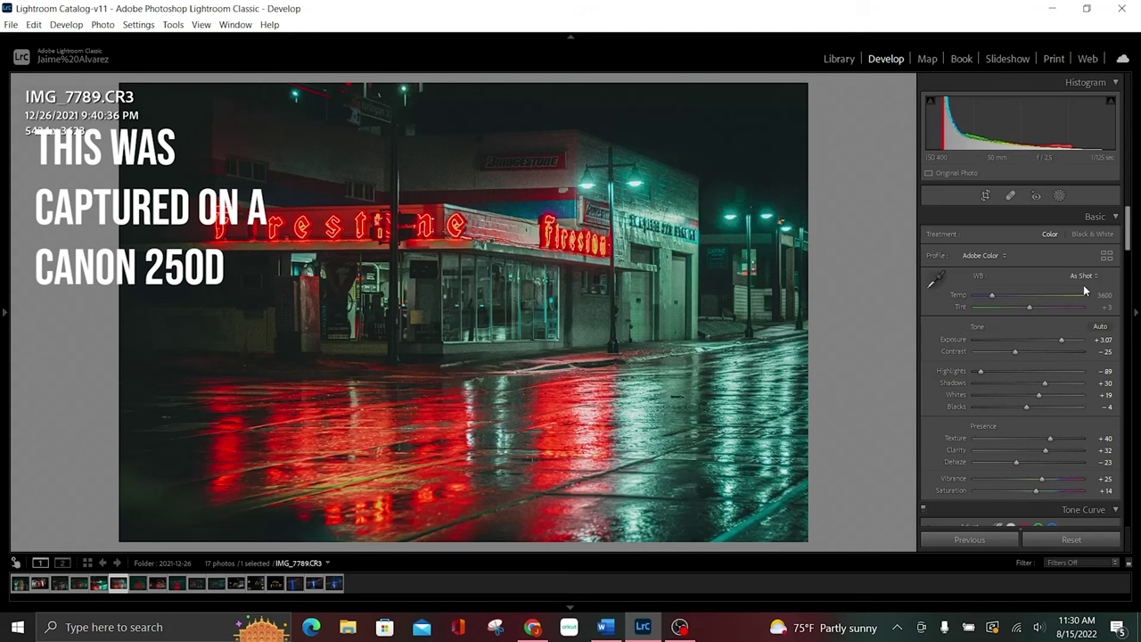
pyautogui.click(1056, 546)
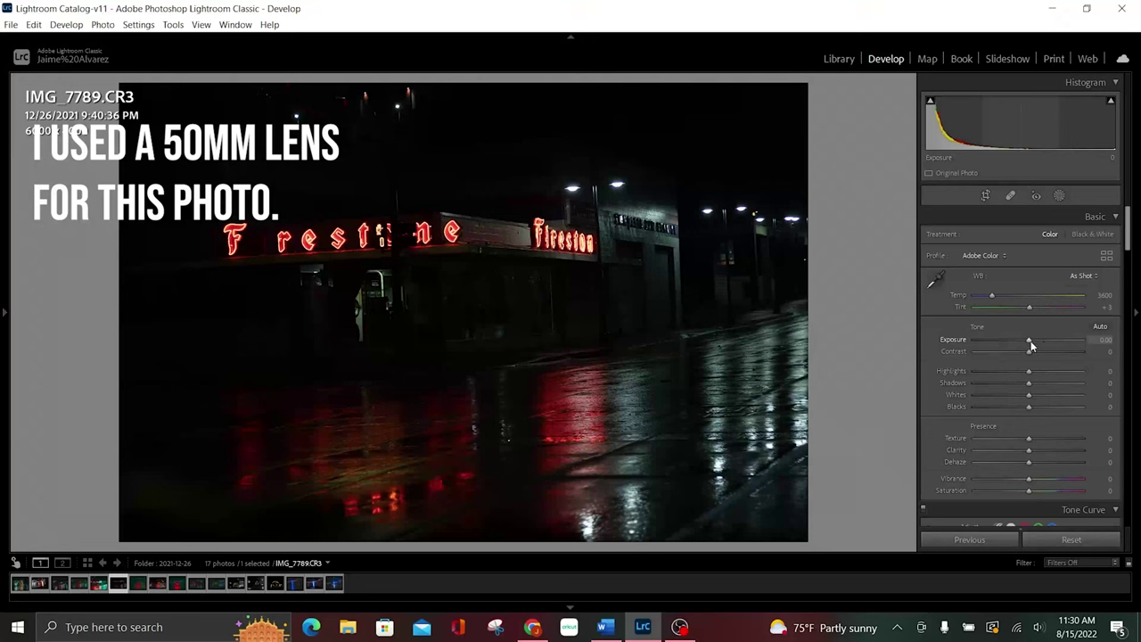
# Dial in Exposure +3.00, Contrast −25, Highlights −85, Shadows +30, Whites +20, Blacks −5.
pyautogui.scroll(1, 1031, 342)
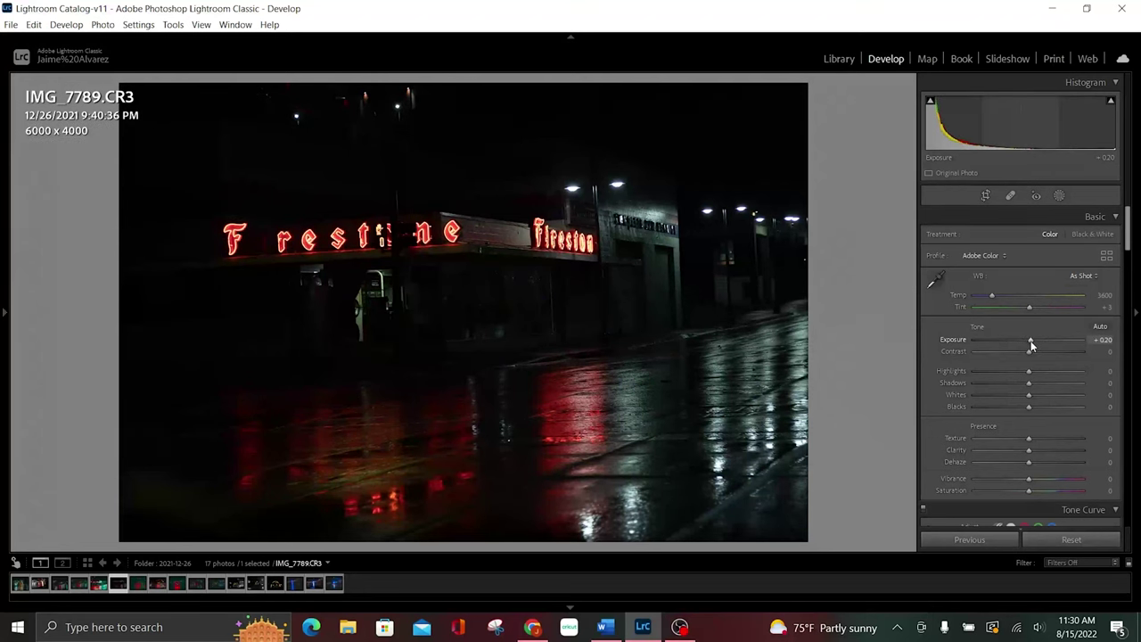
pyautogui.scroll(2, 1031, 343)
pyautogui.scroll(1, 1031, 342)
pyautogui.scroll(2, 1031, 341)
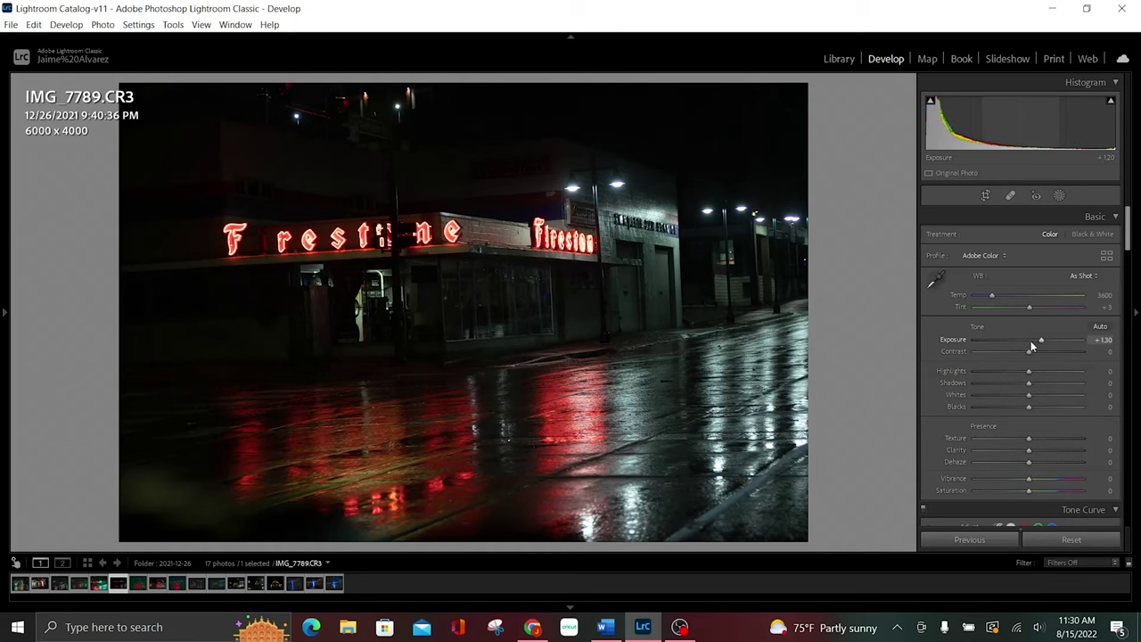
pyautogui.scroll(1, 1031, 341)
pyautogui.scroll(1, 1031, 340)
pyautogui.scroll(1, 1031, 340)
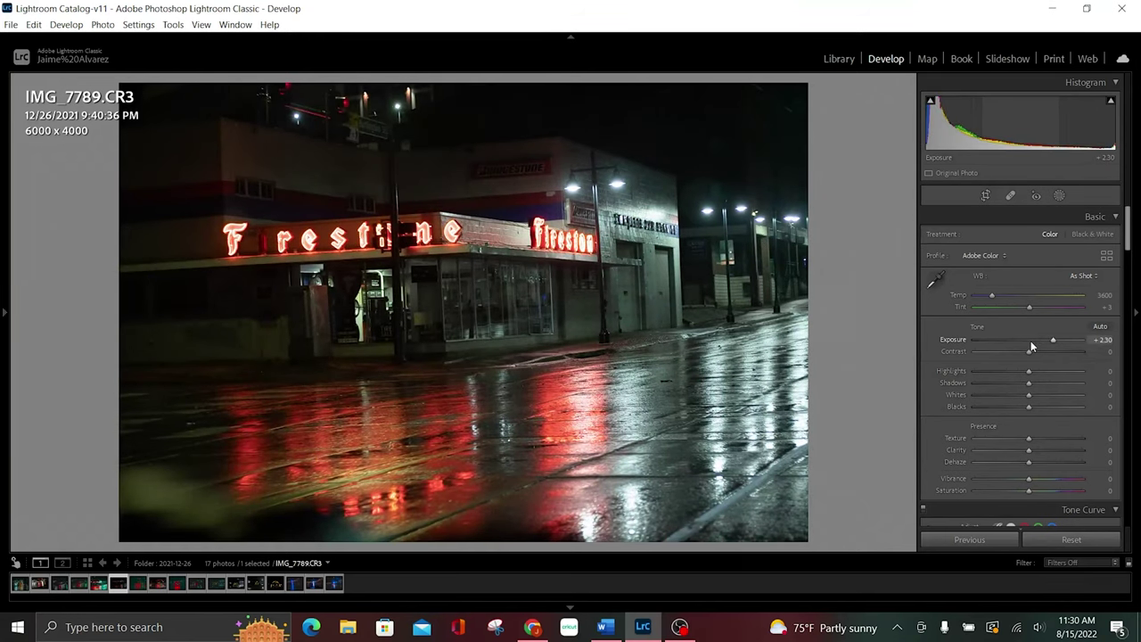
pyautogui.scroll(1, 1031, 341)
pyautogui.scroll(1, 1031, 341)
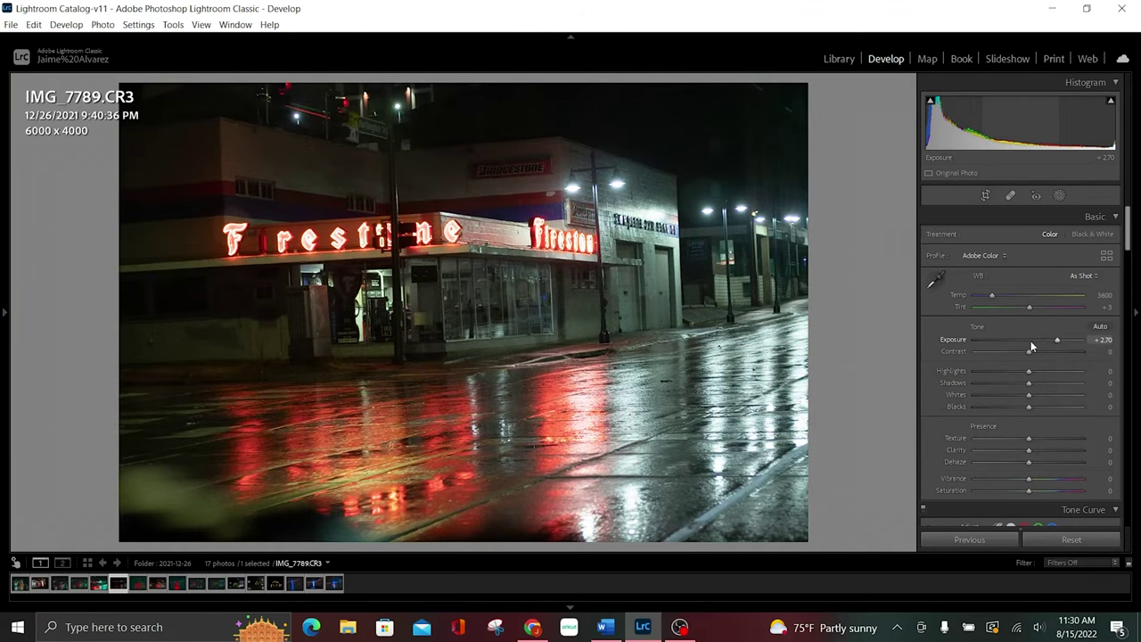
pyautogui.scroll(1, 1031, 340)
pyautogui.scroll(1, 1031, 341)
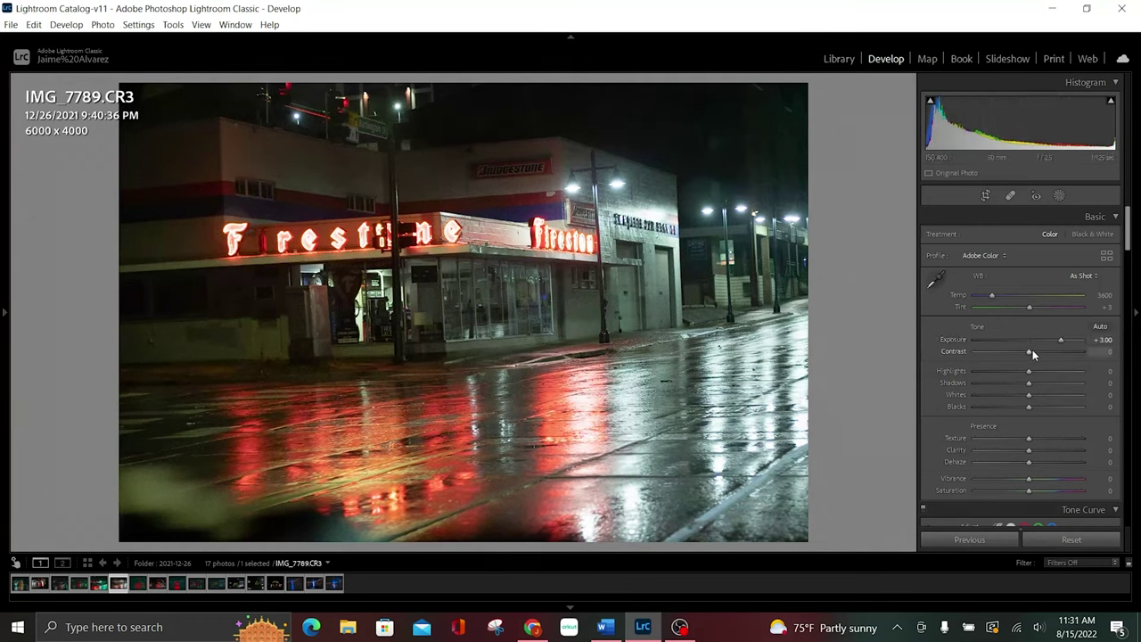
pyautogui.scroll(-5, 1033, 354)
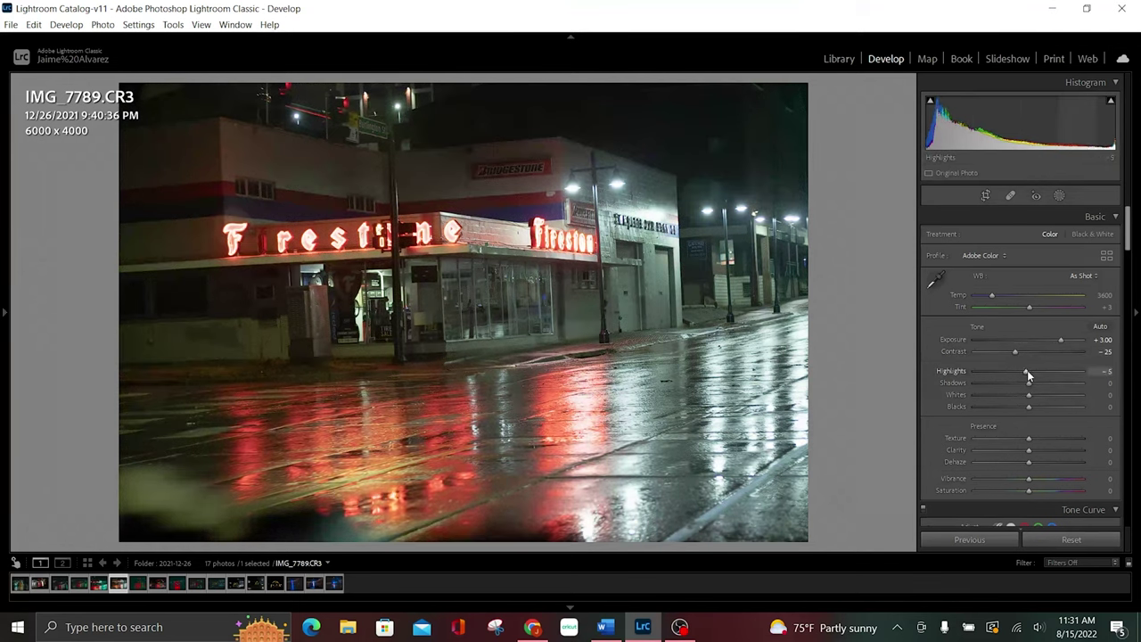
pyautogui.scroll(-16, 1028, 376)
pyautogui.scroll(-1, 1027, 376)
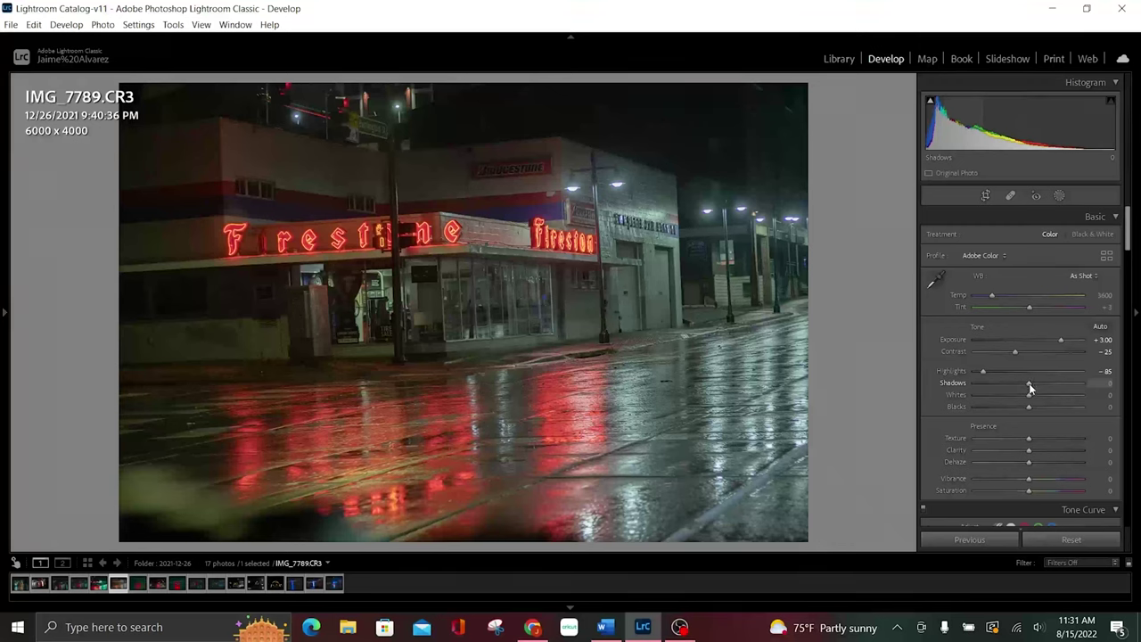
pyautogui.scroll(6, 1030, 388)
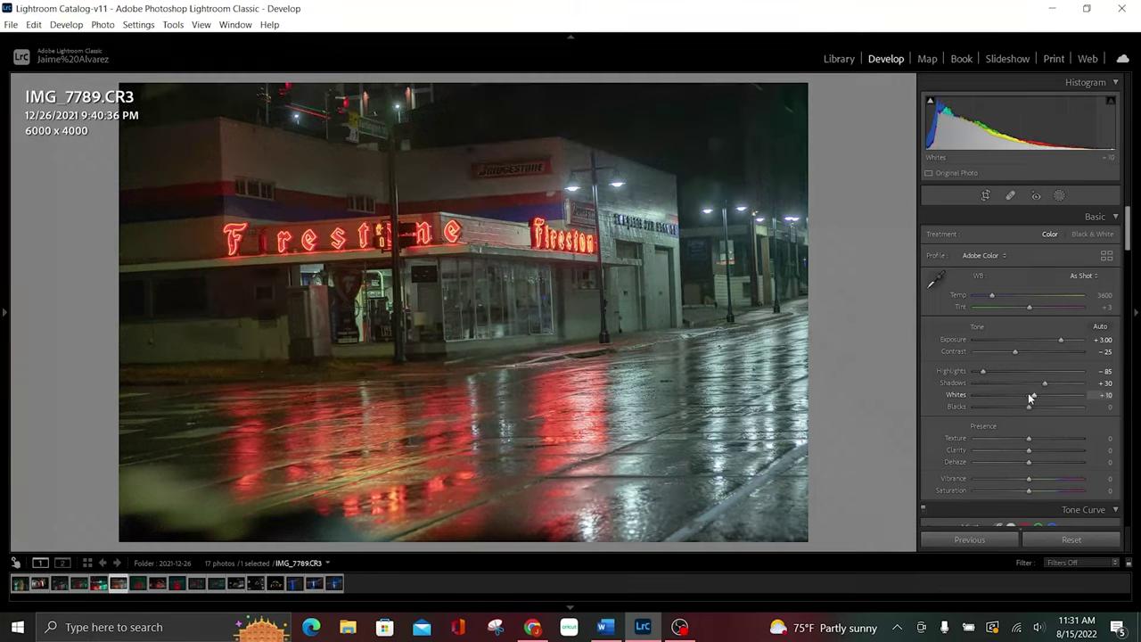
pyautogui.scroll(4, 1029, 397)
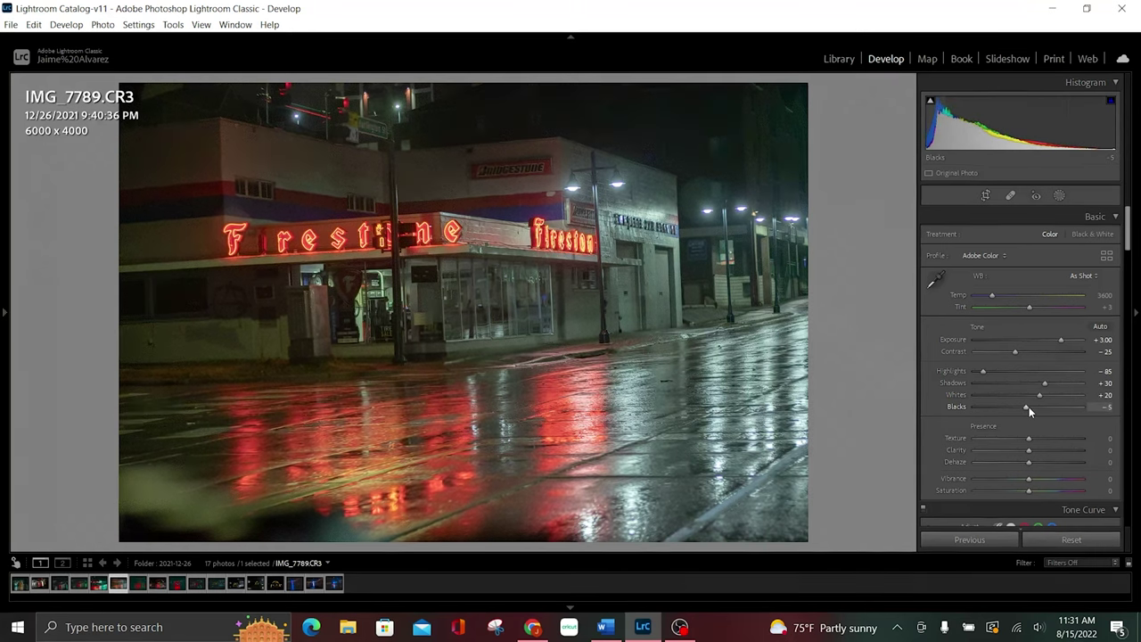
pyautogui.scroll(-1, 1029, 407)
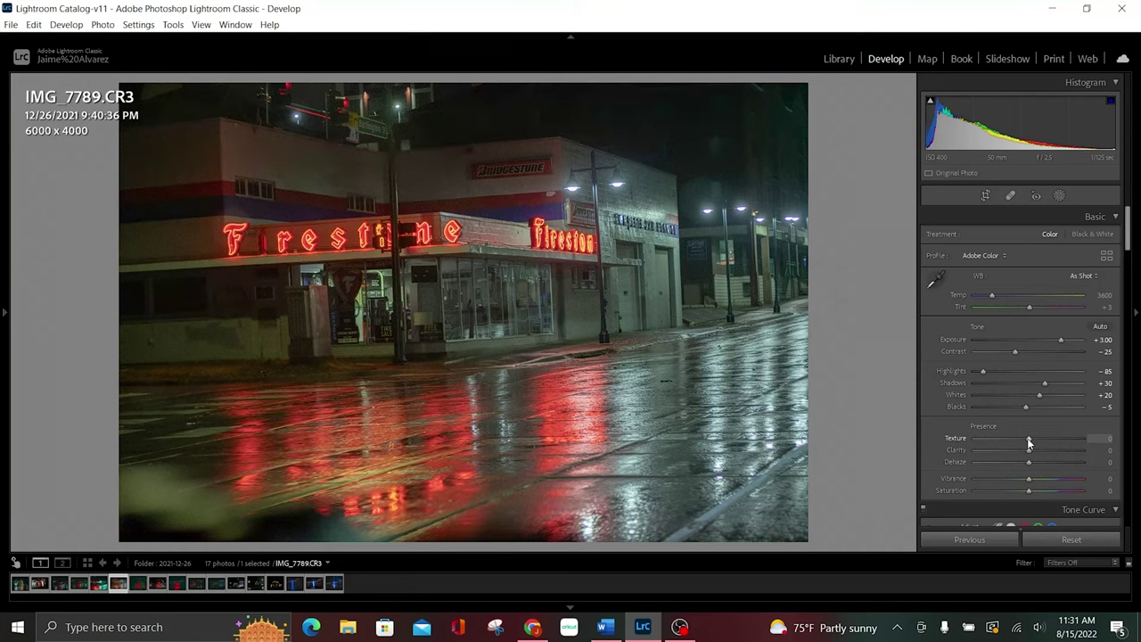
pyautogui.scroll(-10, 1027, 438)
pyautogui.scroll(-5, 1028, 438)
pyautogui.scroll(10, 1027, 438)
# Add shadow, midtone and highlight points to the tone curve.
pyautogui.scroll(3, 1027, 438)
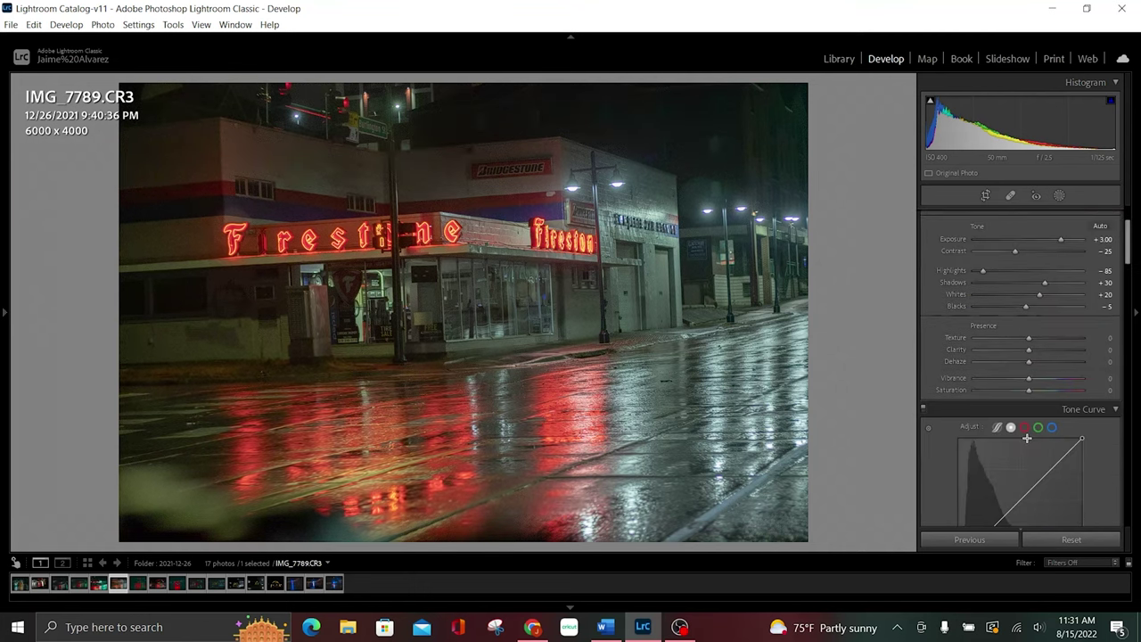
pyautogui.scroll(-3, 1027, 438)
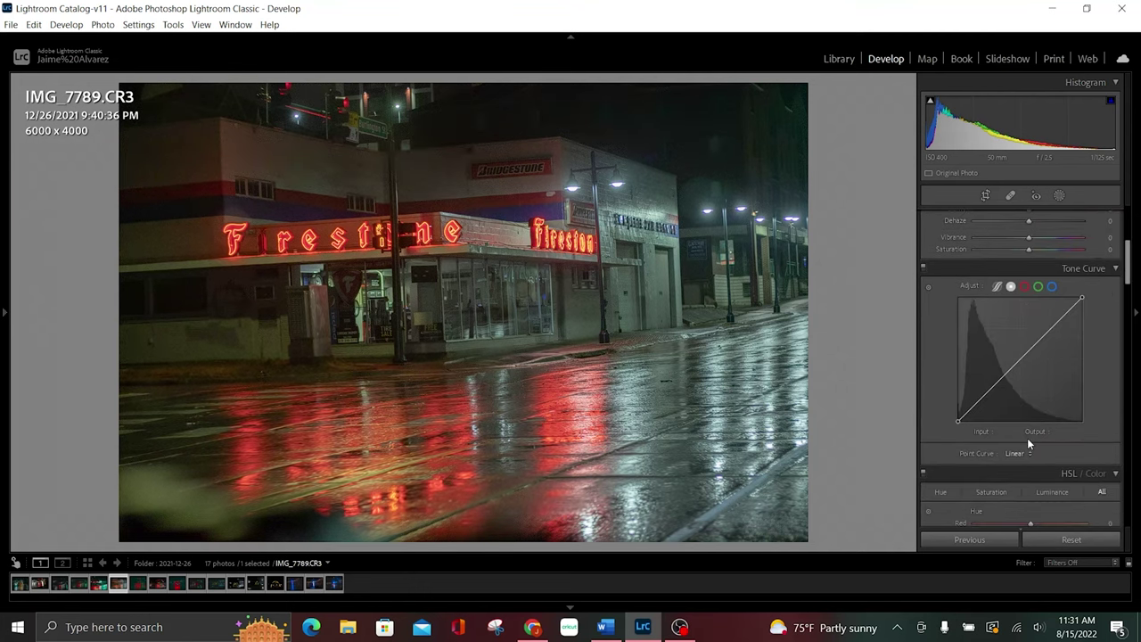
pyautogui.click(987, 392)
pyautogui.click(1022, 359)
pyautogui.click(1053, 329)
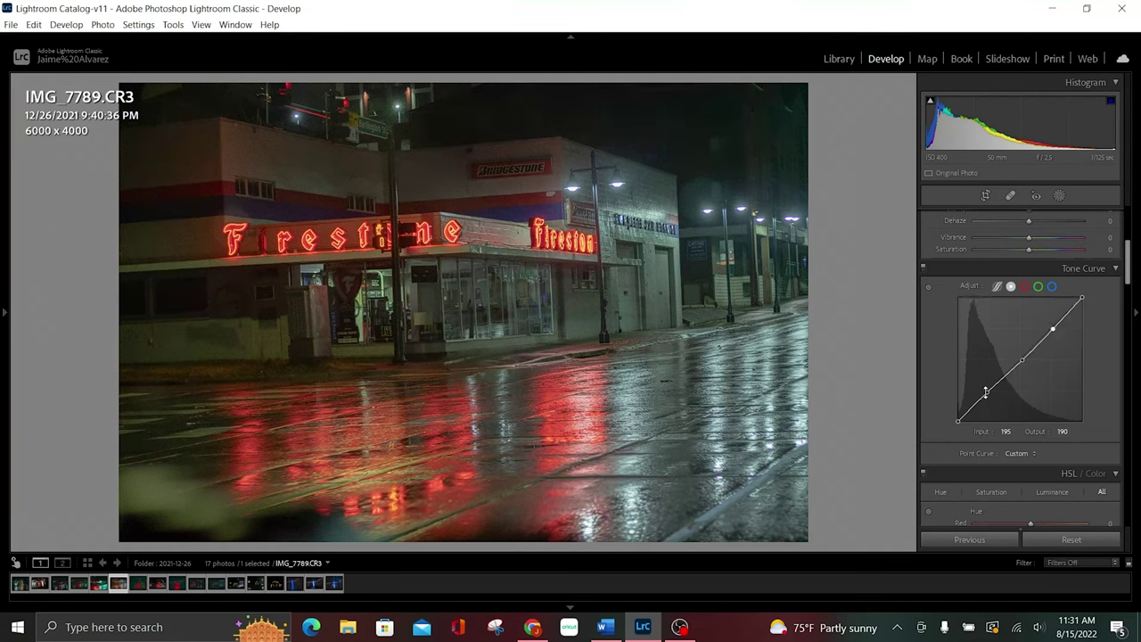
# Pull the shadow point down, lift blacks to 36 and cap whites at 232.
pyautogui.moveTo(987, 393); pyautogui.dragTo(988, 407)
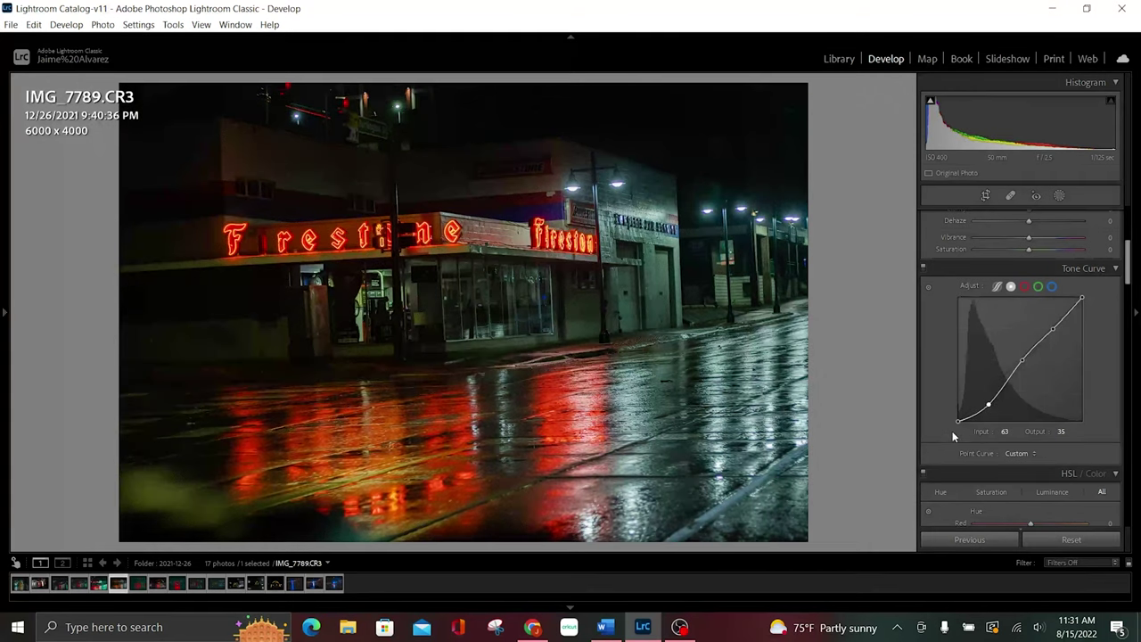
pyautogui.moveTo(958, 421); pyautogui.dragTo(952, 404)
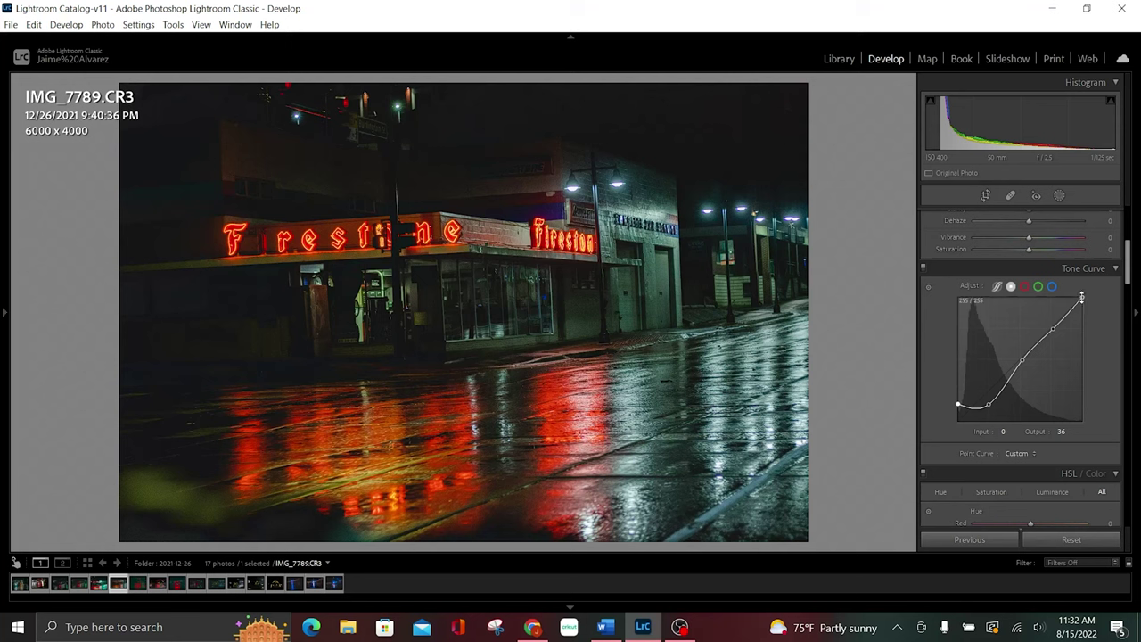
pyautogui.moveTo(1084, 300); pyautogui.dragTo(1085, 312)
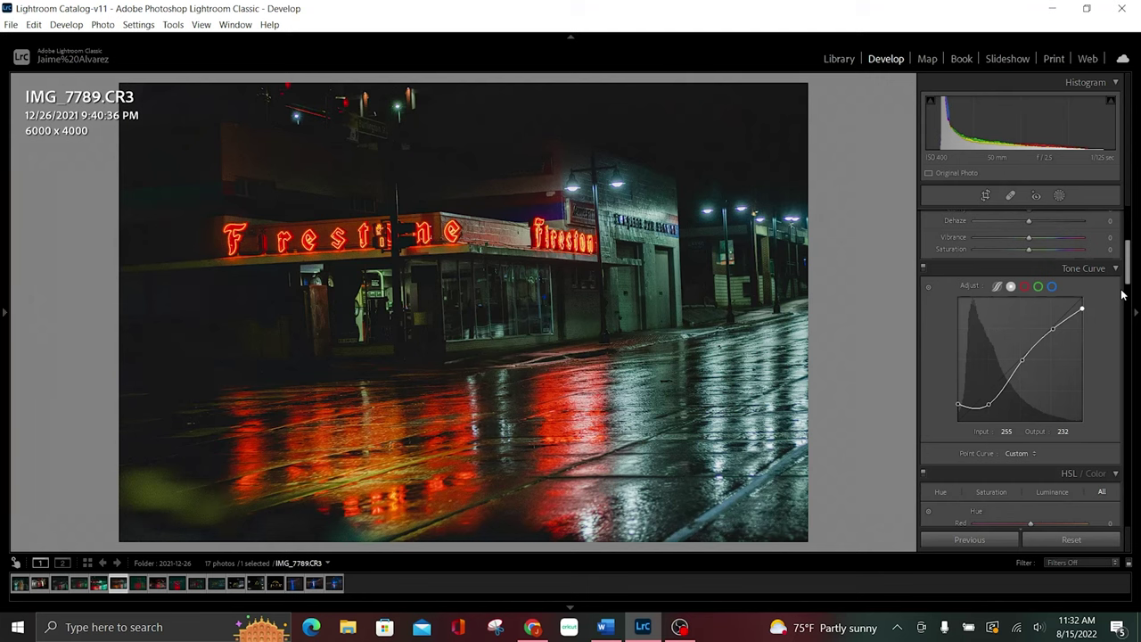
pyautogui.moveTo(1127, 272); pyautogui.dragTo(1122, 554)
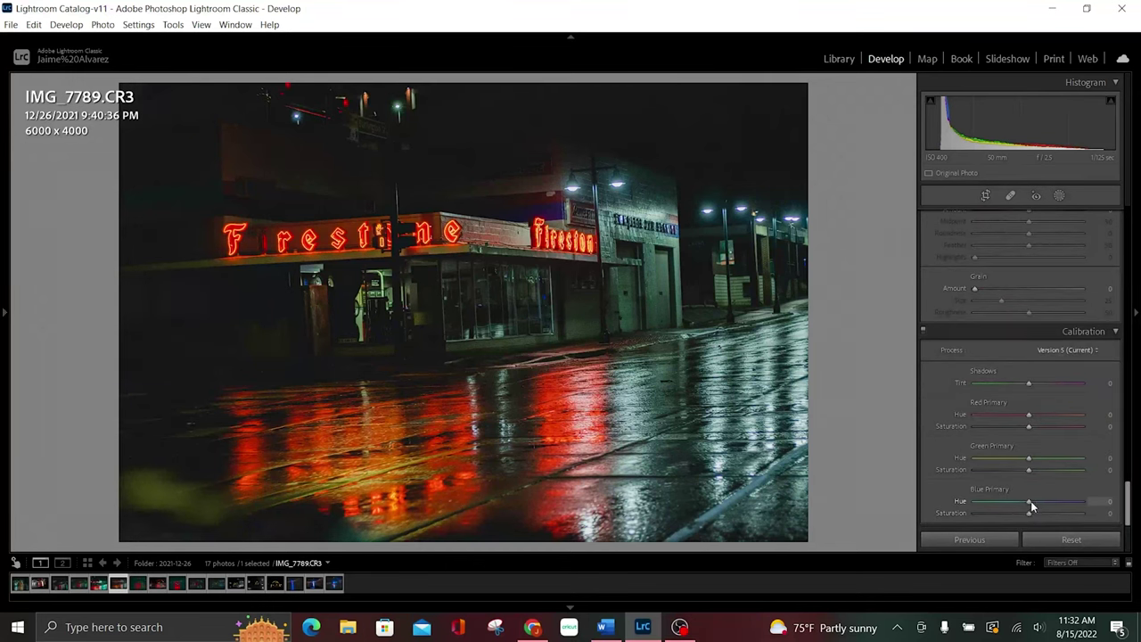
# Set Blue Primary hue to −45 and lower its saturation slightly.
pyautogui.moveTo(1031, 502); pyautogui.dragTo(1100, 501)
pyautogui.moveTo(1002, 509)
pyautogui.mouseDown()
pyautogui.moveTo(986, 508)
pyautogui.moveTo(1000, 516)
pyautogui.mouseUp()
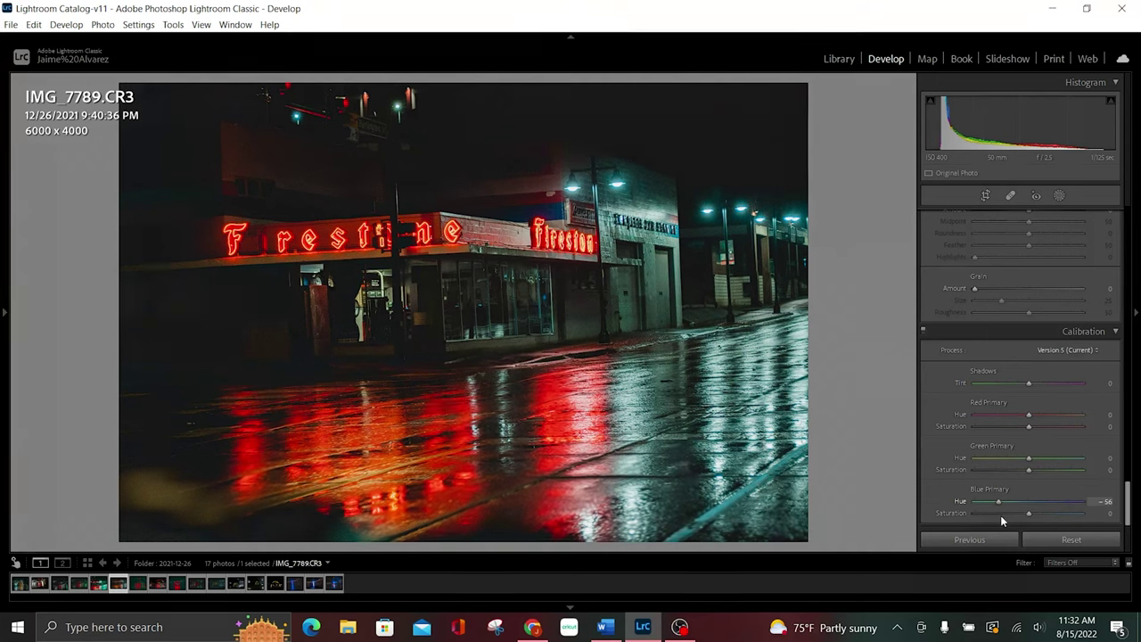
pyautogui.moveTo(1004, 515); pyautogui.dragTo(1006, 516)
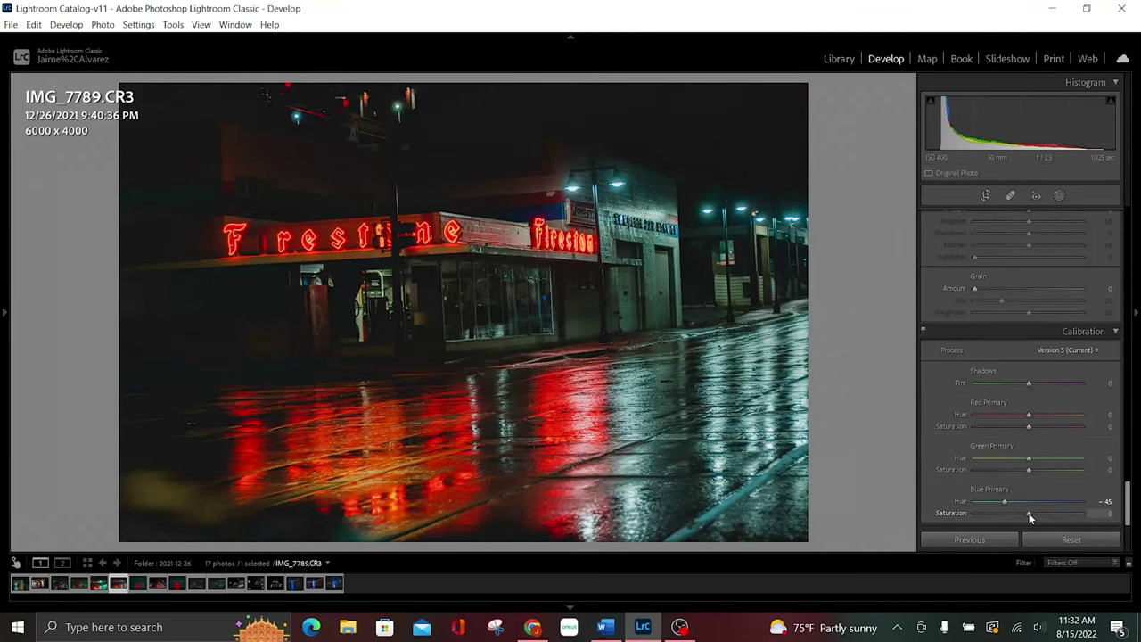
pyautogui.moveTo(1030, 515); pyautogui.dragTo(1028, 515)
# Set Green Primary hue to +16 and its saturation to −10.
pyautogui.moveTo(1030, 458); pyautogui.dragTo(1092, 457)
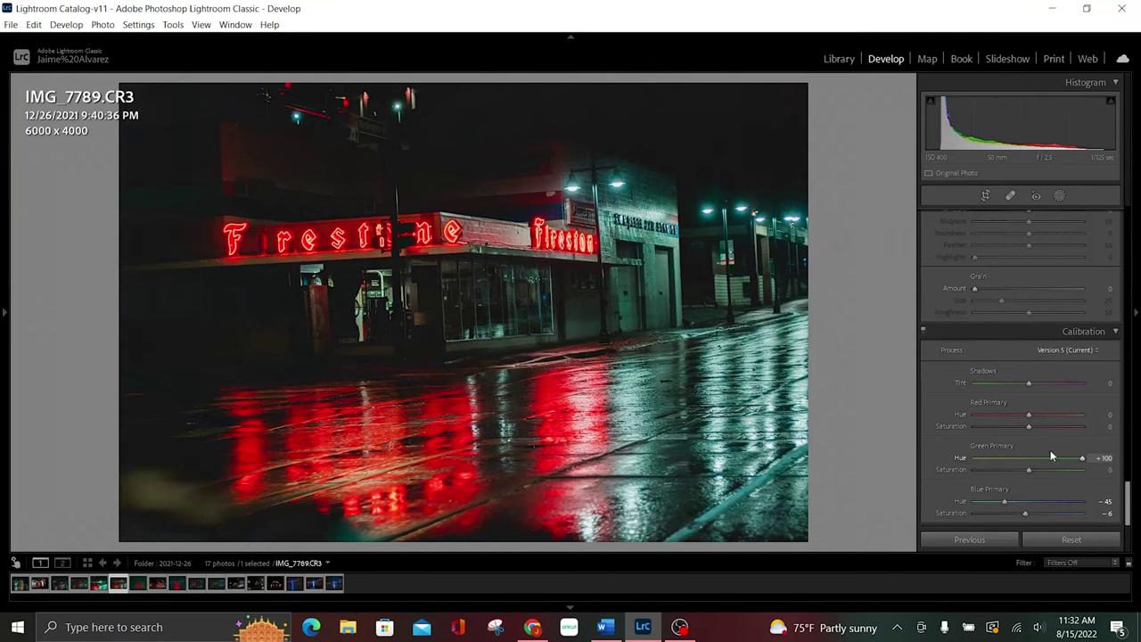
pyautogui.moveTo(1082, 457)
pyautogui.mouseDown()
pyautogui.moveTo(954, 464)
pyautogui.moveTo(1037, 470)
pyautogui.mouseUp()
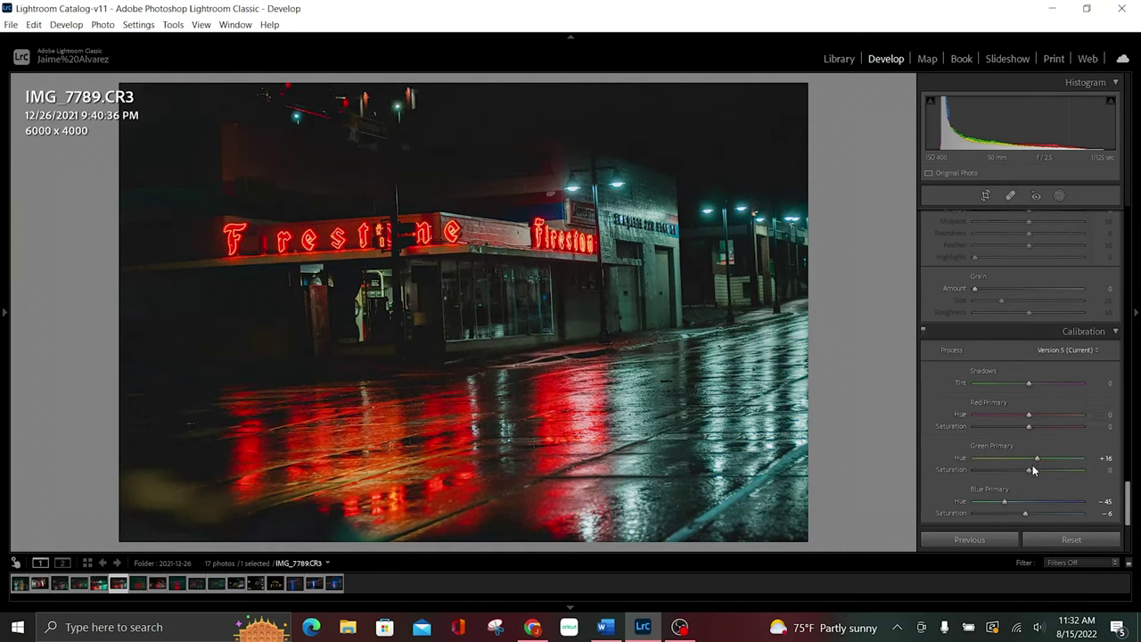
pyautogui.moveTo(1030, 469)
pyautogui.mouseDown()
pyautogui.moveTo(1108, 486)
pyautogui.moveTo(1036, 486)
pyautogui.mouseUp()
pyautogui.moveTo(1035, 476); pyautogui.dragTo(1029, 478)
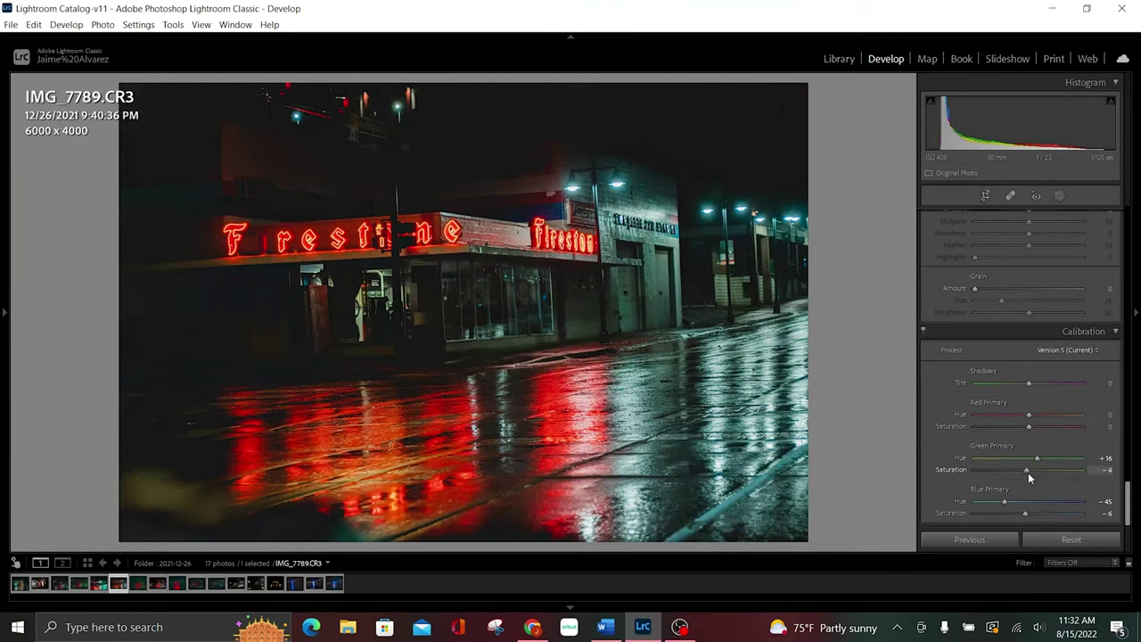
pyautogui.moveTo(1028, 473); pyautogui.dragTo(1024, 471)
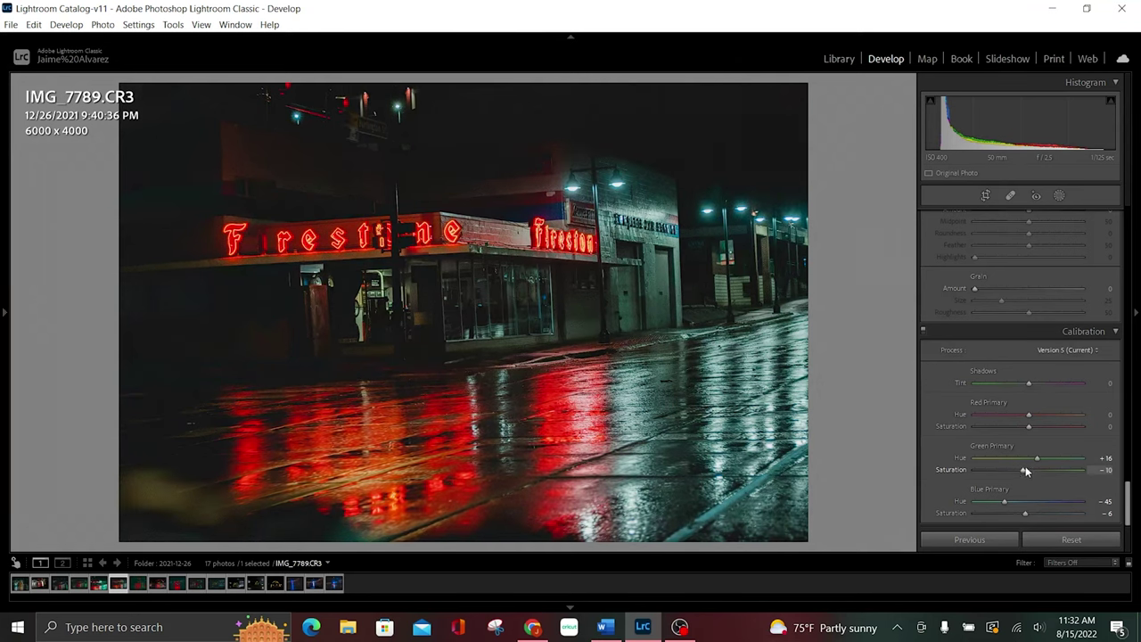
# Set Red Primary hue to +15 and saturation to +100.
pyautogui.moveTo(1030, 419); pyautogui.dragTo(1036, 434)
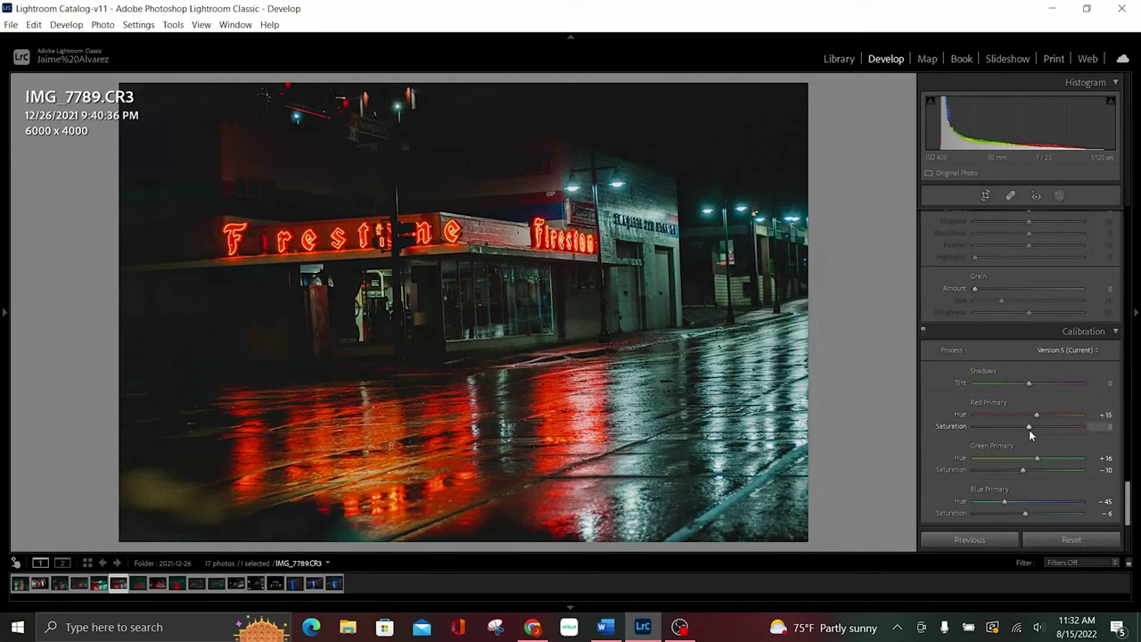
pyautogui.moveTo(1030, 427); pyautogui.dragTo(1101, 428)
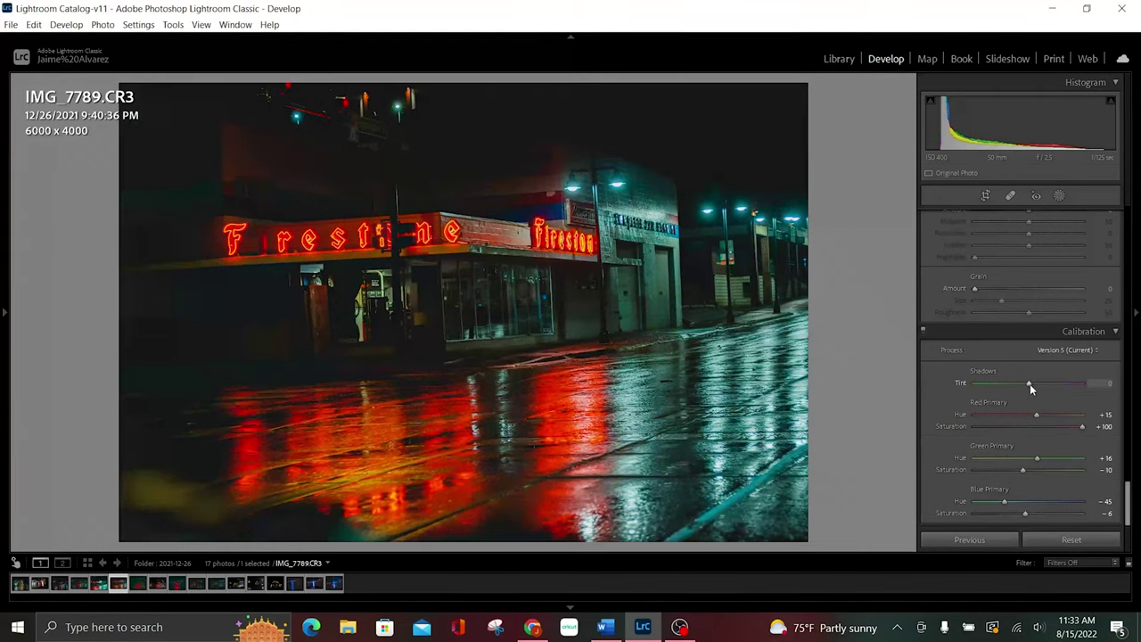
pyautogui.scroll(3, 1030, 383)
pyautogui.scroll(2, 1030, 383)
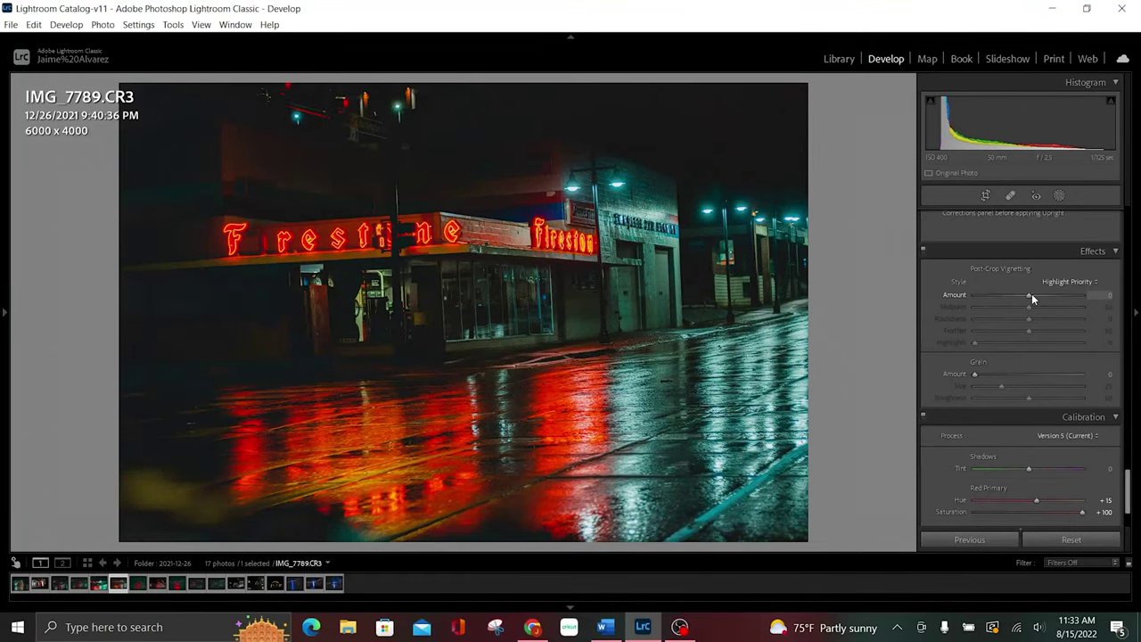
# Add a −27 post-crop vignette, then apply Auto Upright with Constrain Crop to 5434 x 3623.
pyautogui.moveTo(1032, 295); pyautogui.dragTo(1021, 299)
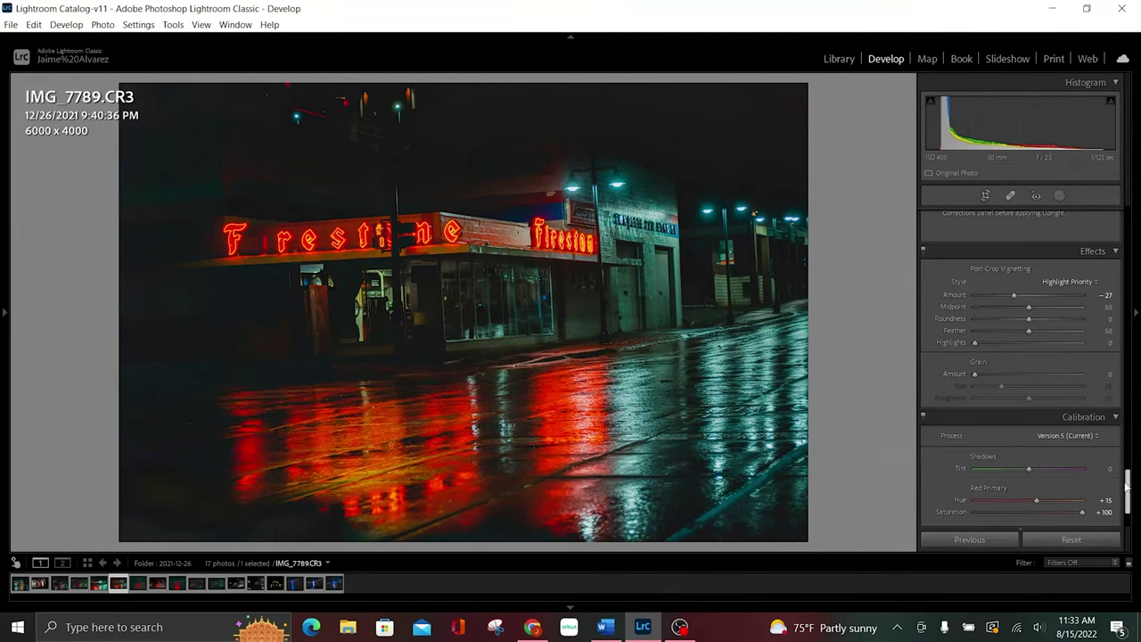
pyautogui.moveTo(1127, 486); pyautogui.dragTo(1128, 455)
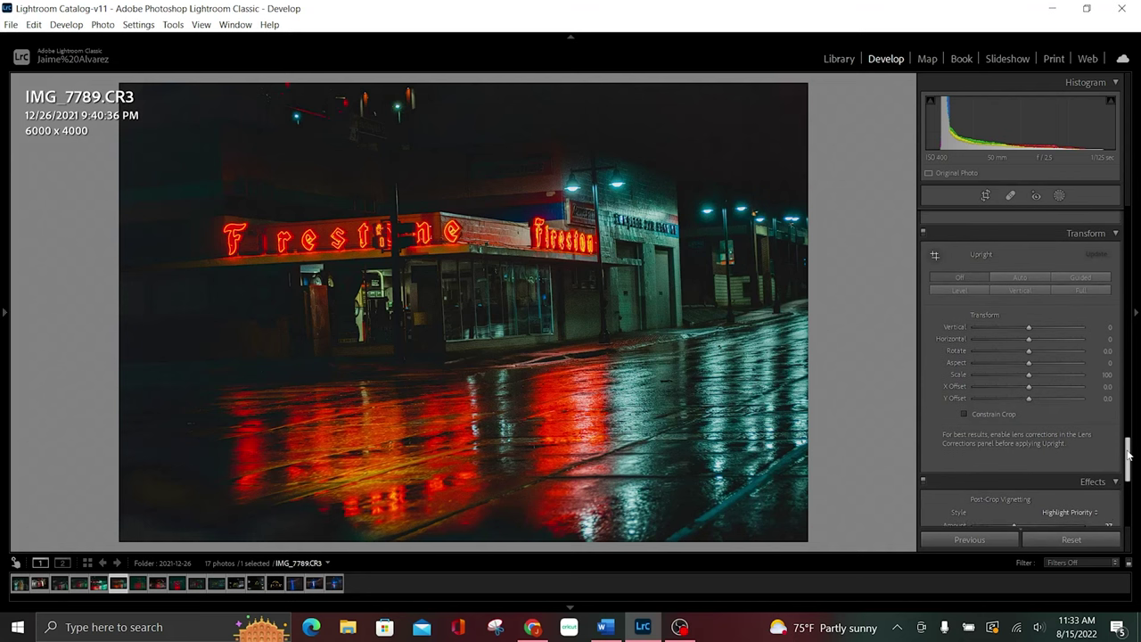
pyautogui.click(1022, 278)
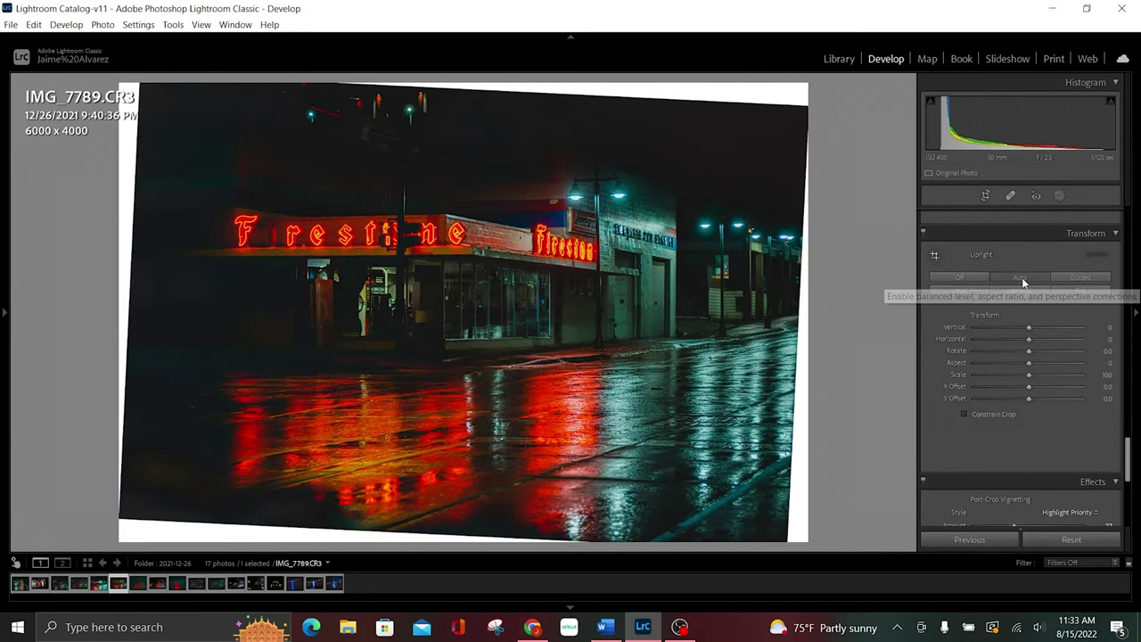
pyautogui.click(964, 413)
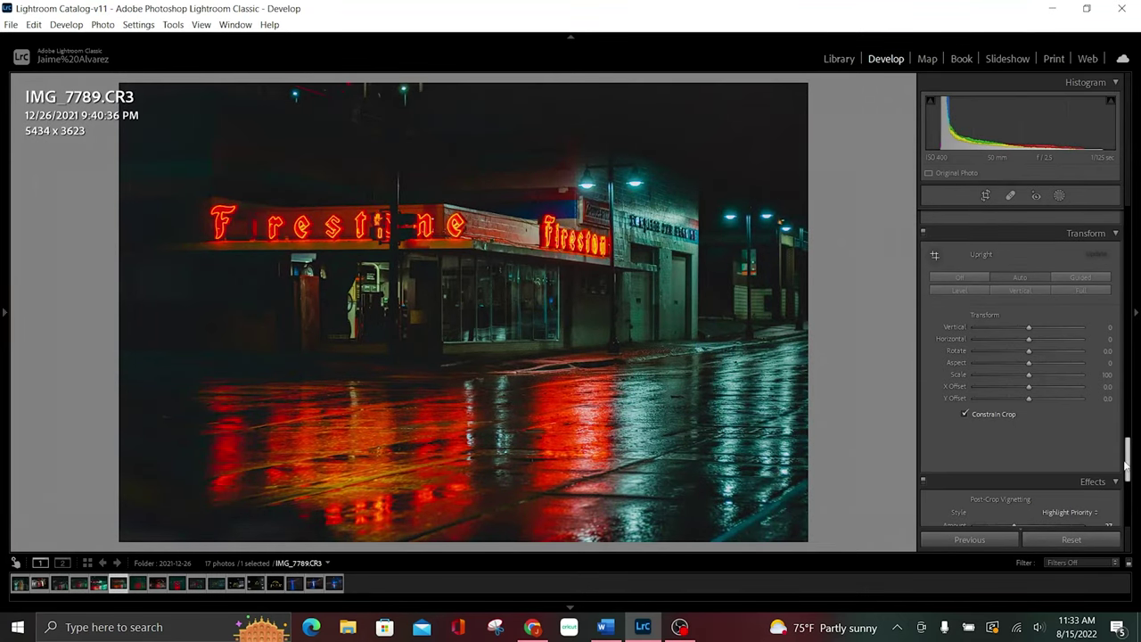
pyautogui.moveTo(1129, 462)
pyautogui.mouseDown()
pyautogui.moveTo(1121, 364)
pyautogui.moveTo(1105, 393)
pyautogui.mouseUp()
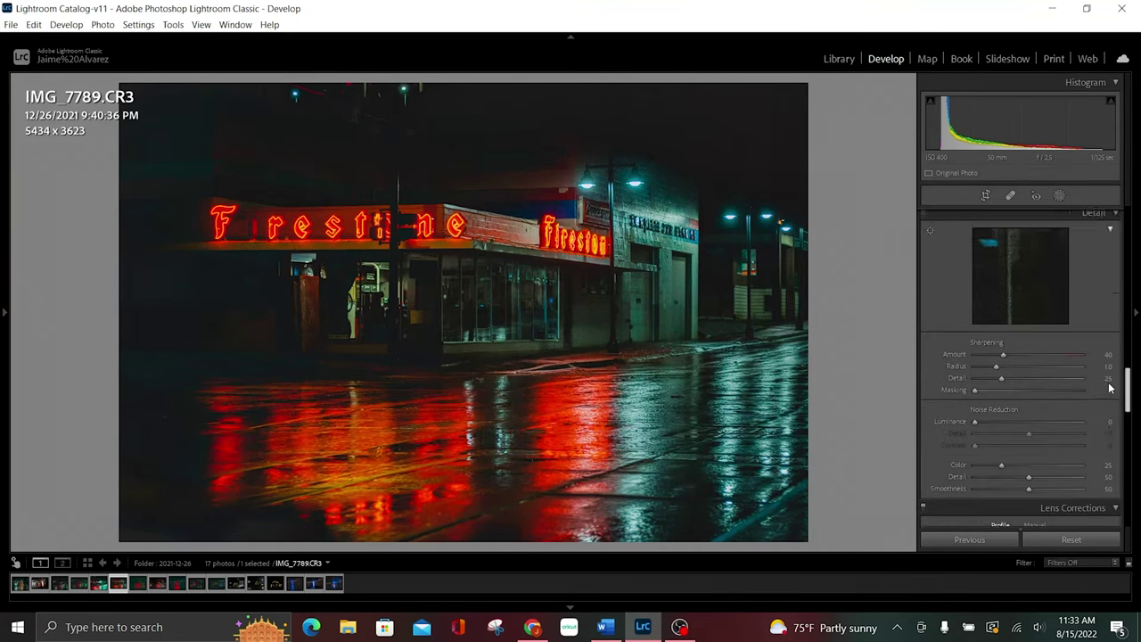
# Lower Sharpening Amount to 10 and set noise reduction Luminance 19, Color 20.
pyautogui.scroll(-1, 1106, 393)
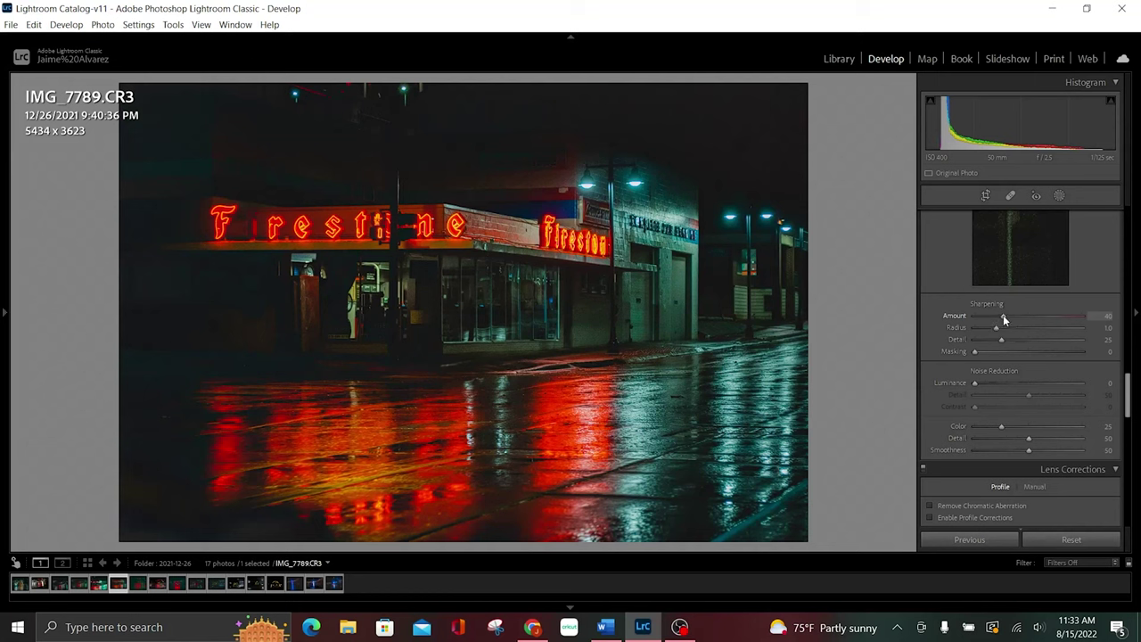
pyautogui.moveTo(1005, 319); pyautogui.dragTo(982, 317)
pyautogui.moveTo(974, 383); pyautogui.dragTo(978, 384)
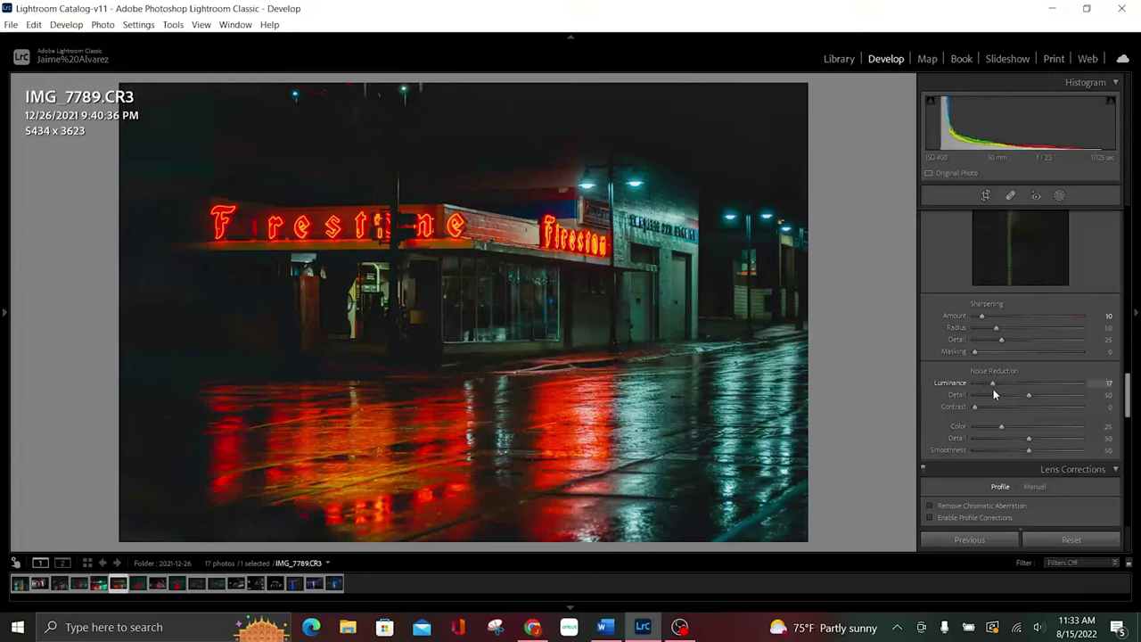
pyautogui.moveTo(993, 392); pyautogui.dragTo(996, 393)
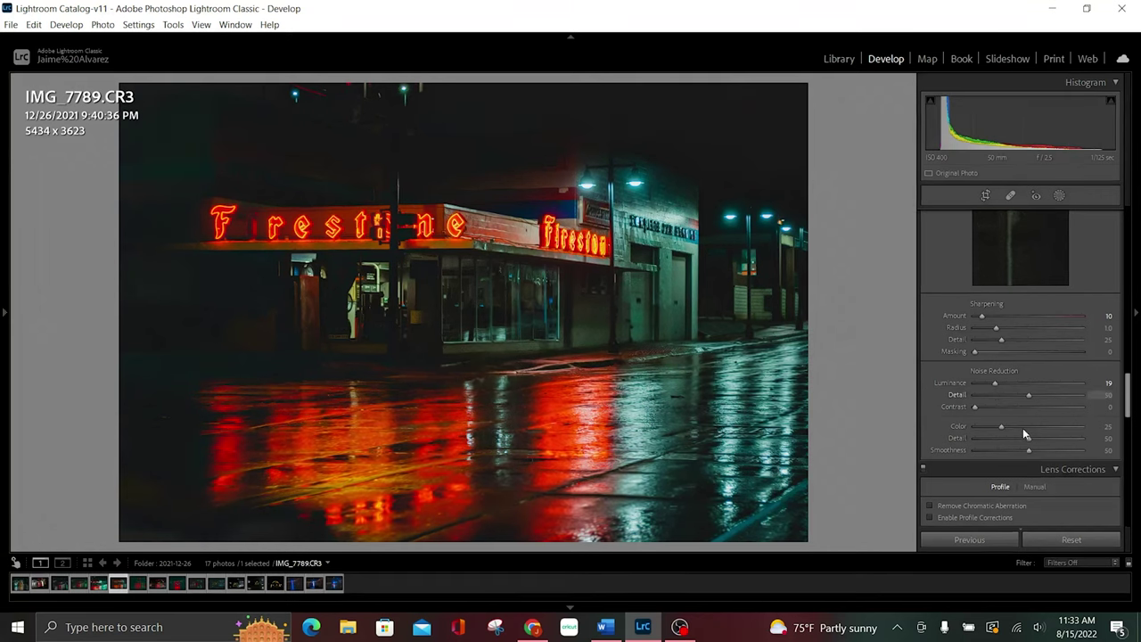
pyautogui.moveTo(1001, 426); pyautogui.dragTo(1000, 426)
# Tint the shadows teal at Hue 187, Saturation 34, then step back to photo IMG_7787.CR3.
pyautogui.scroll(3, 1089, 308)
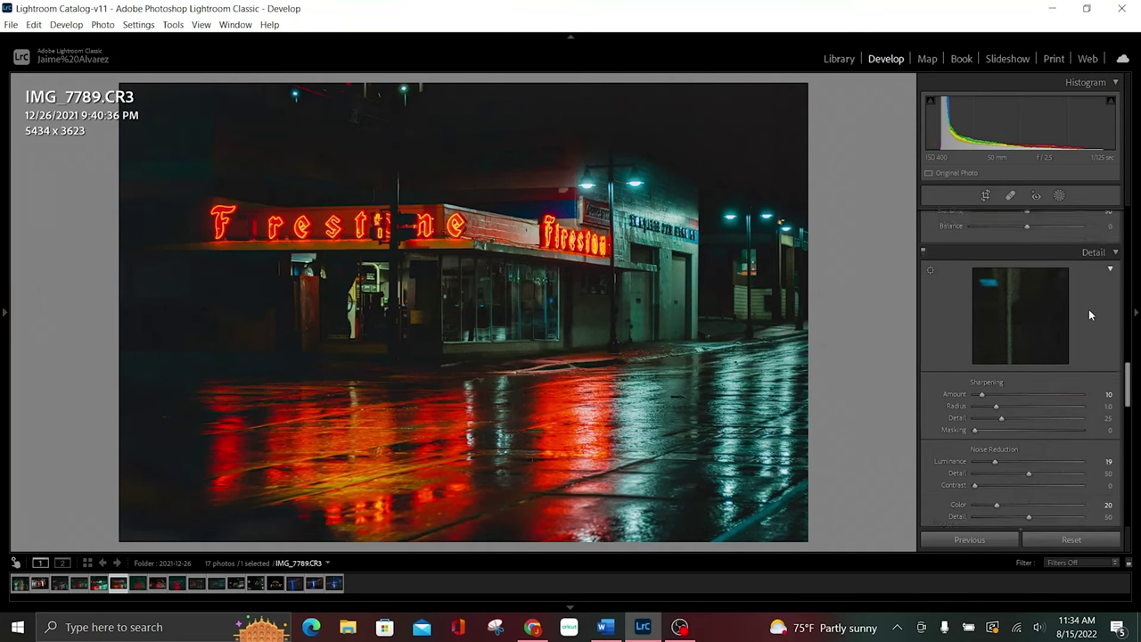
pyautogui.scroll(2, 1089, 308)
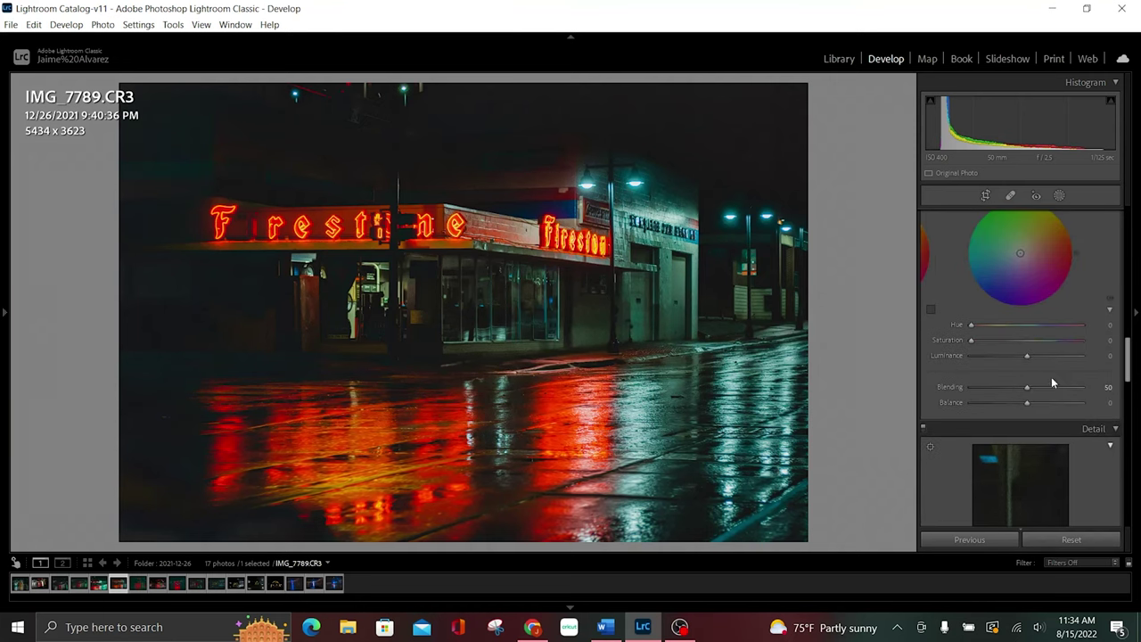
pyautogui.scroll(2, 1051, 376)
pyautogui.click(1024, 288)
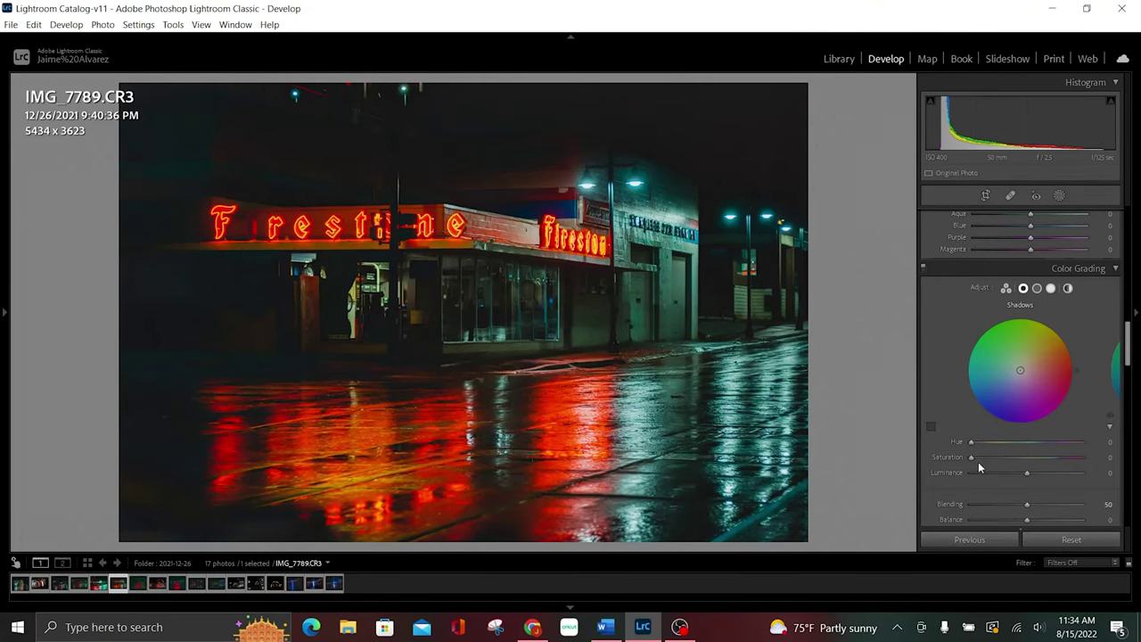
pyautogui.moveTo(972, 457); pyautogui.dragTo(1101, 450)
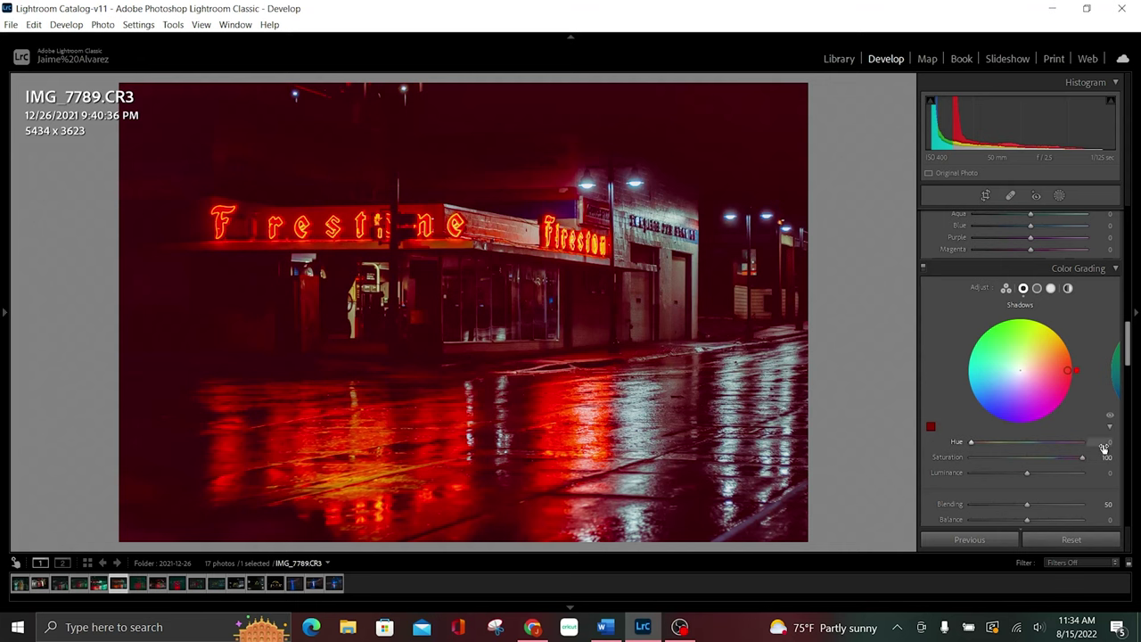
pyautogui.moveTo(972, 445)
pyautogui.mouseDown()
pyautogui.moveTo(1058, 444)
pyautogui.moveTo(1030, 450)
pyautogui.mouseUp()
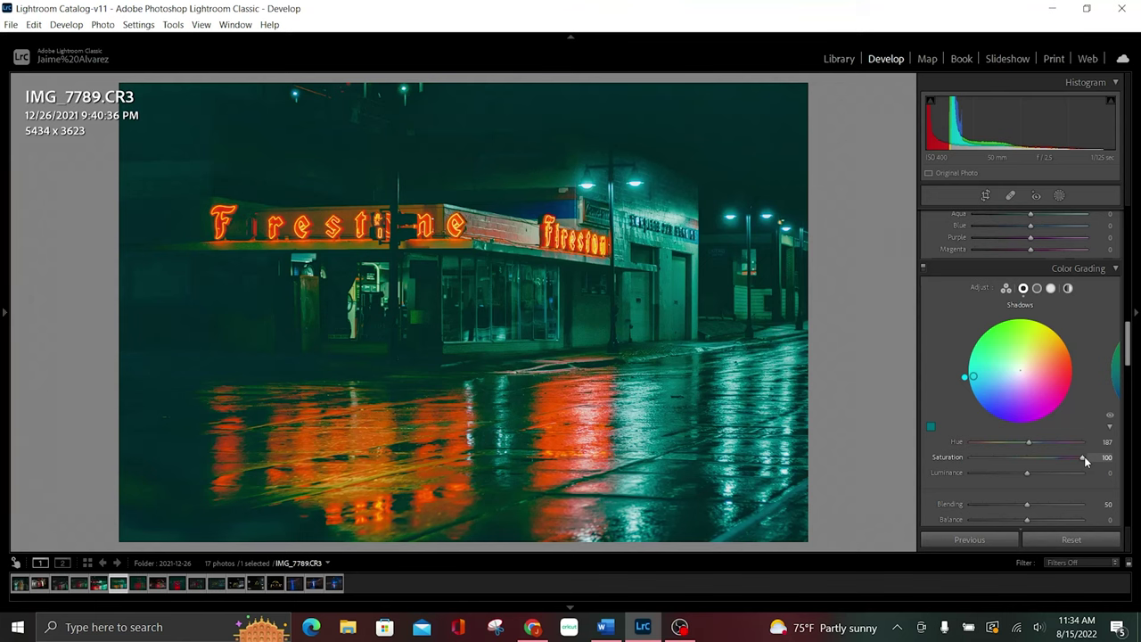
pyautogui.moveTo(1085, 457); pyautogui.dragTo(1011, 452)
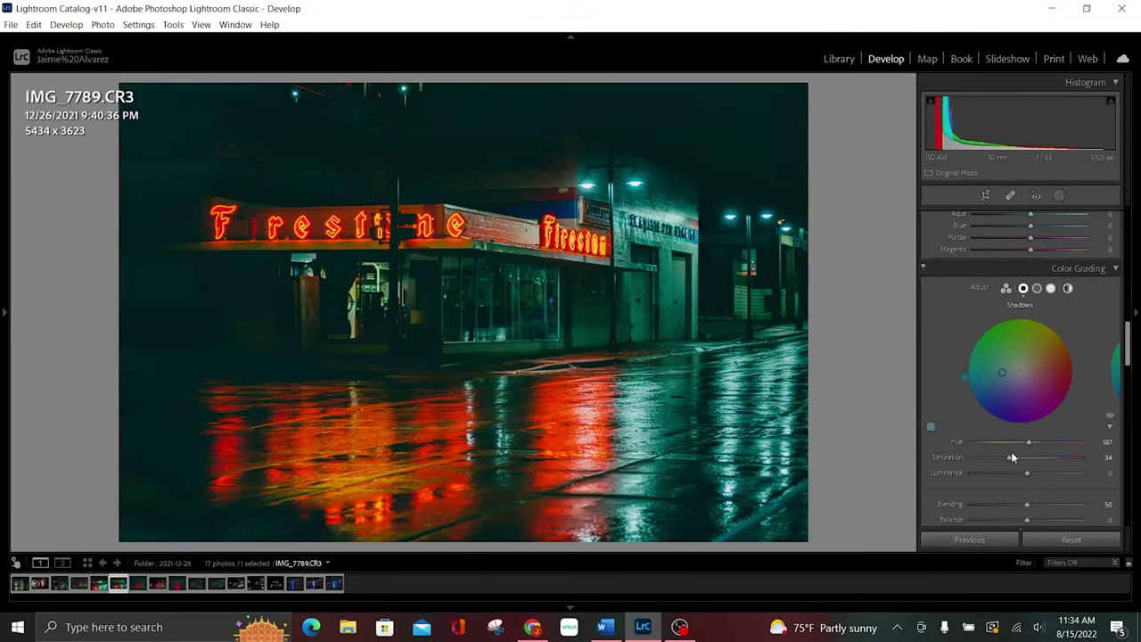
pyautogui.press('Left')
pyautogui.press('Left')
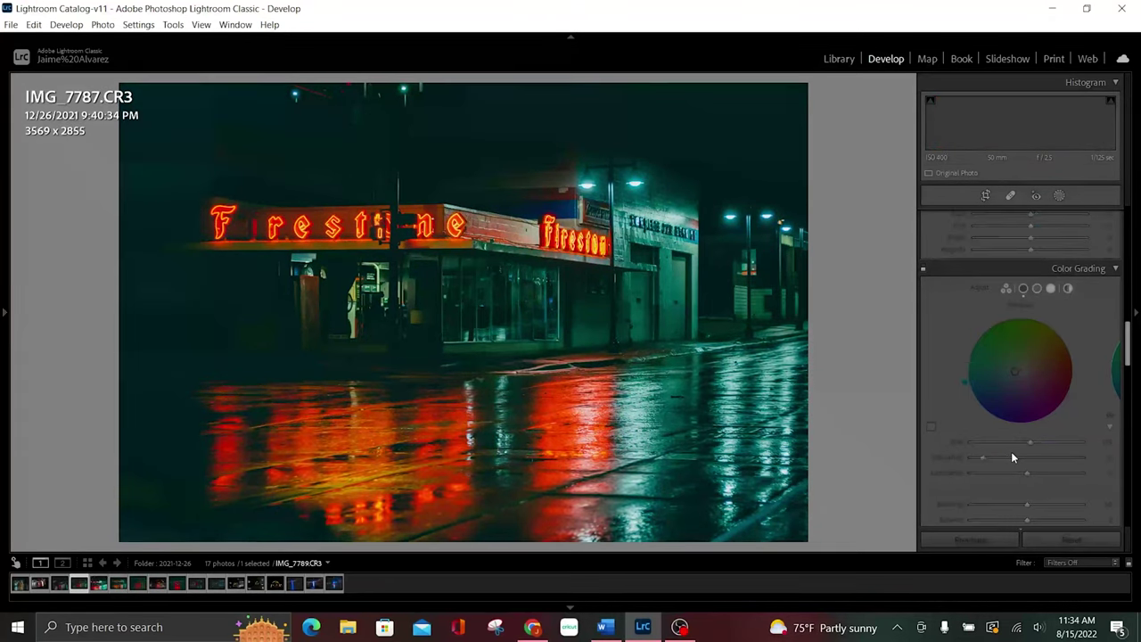
pyautogui.press('Left')
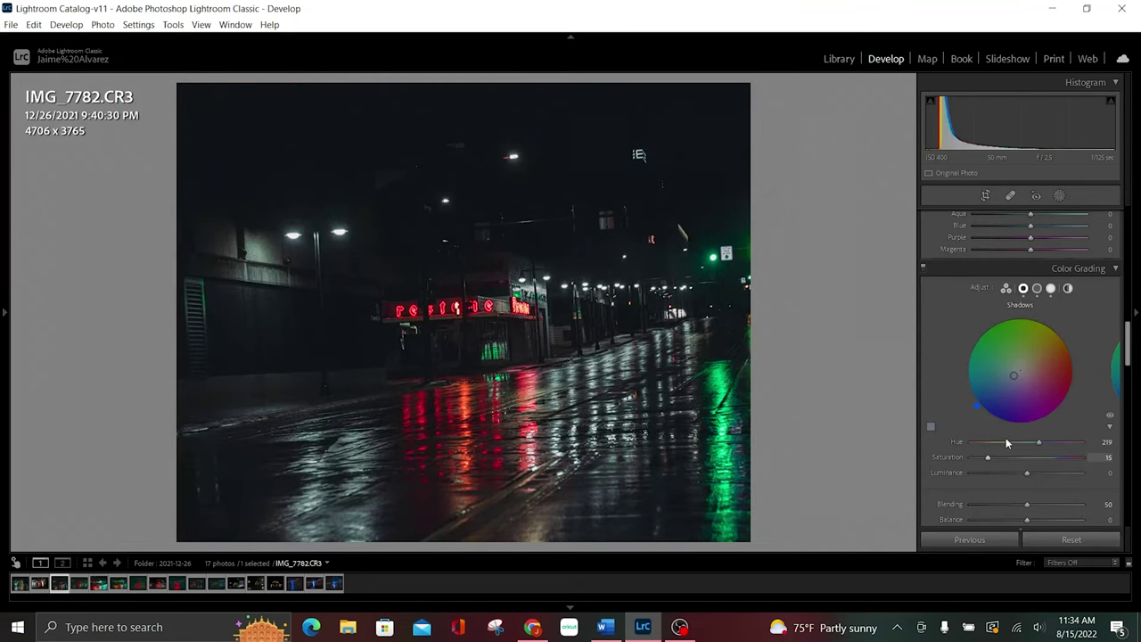
pyautogui.click(100, 587)
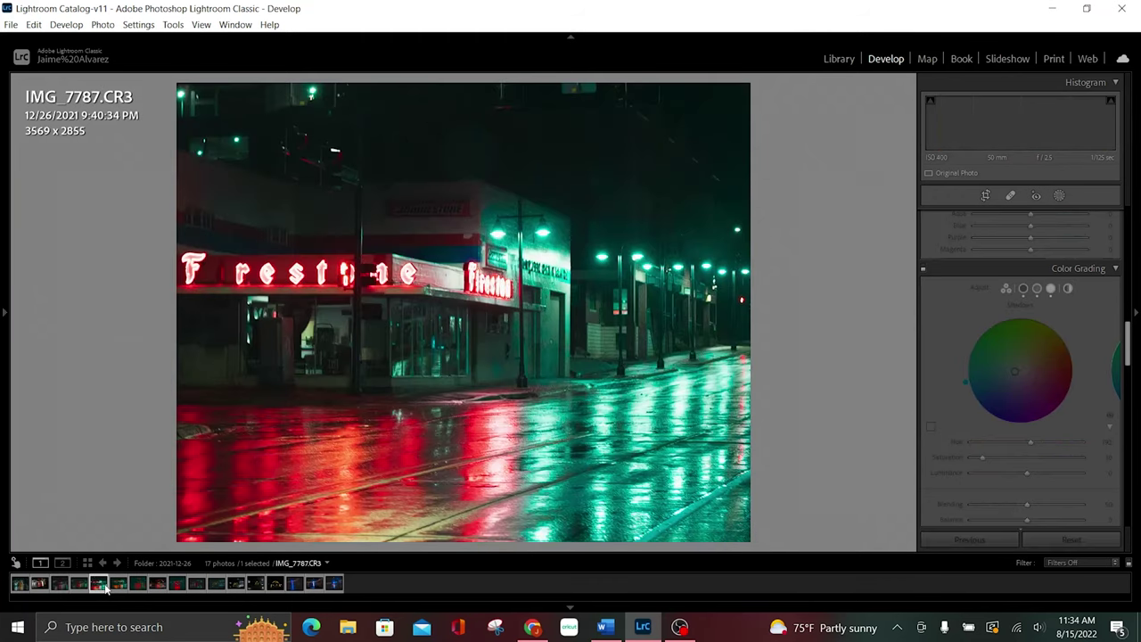
pyautogui.click(125, 587)
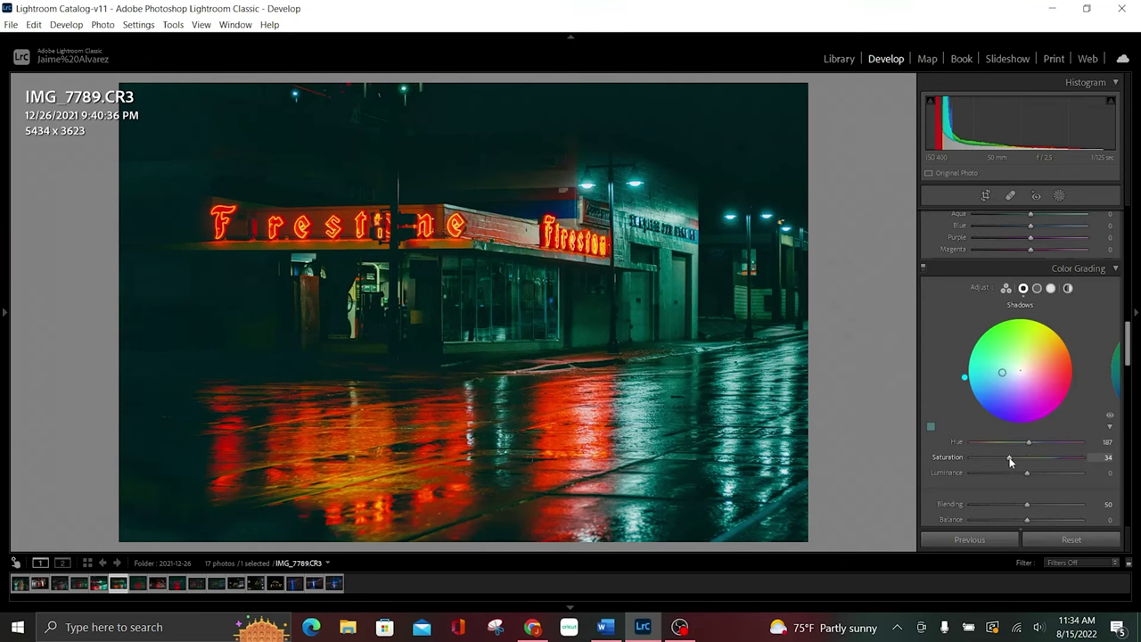
# Set shadows saturation to 11 and tint the midtones teal at Hue 187, Saturation 12.
pyautogui.scroll(-10, 1010, 461)
pyautogui.scroll(-4, 1011, 461)
pyautogui.scroll(2, 1010, 462)
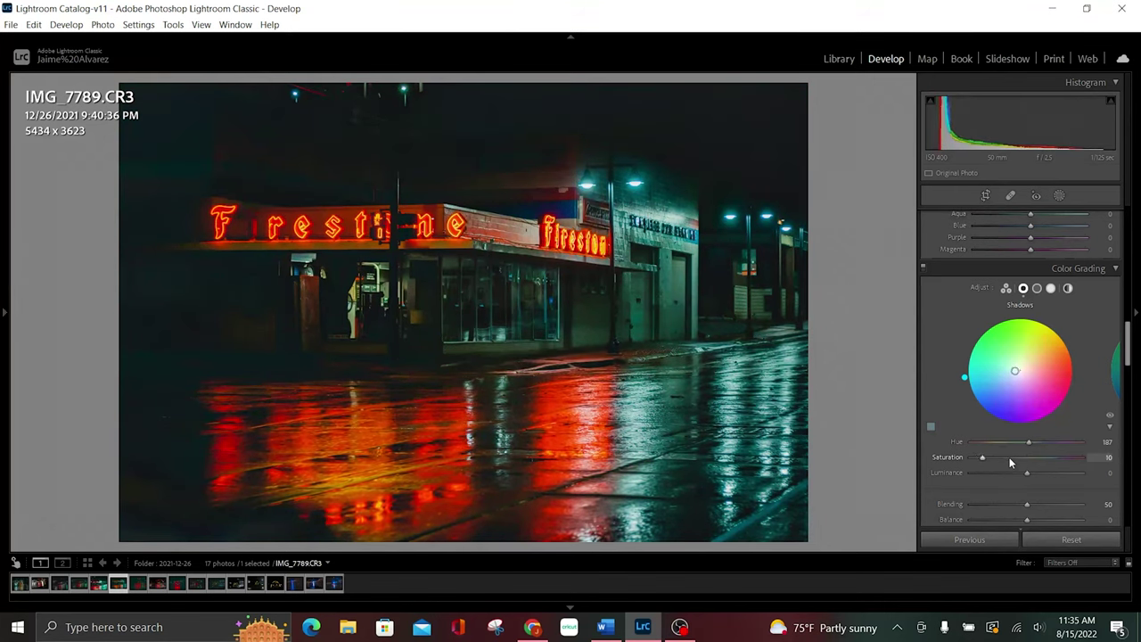
pyautogui.scroll(1, 1011, 462)
pyautogui.click(1037, 288)
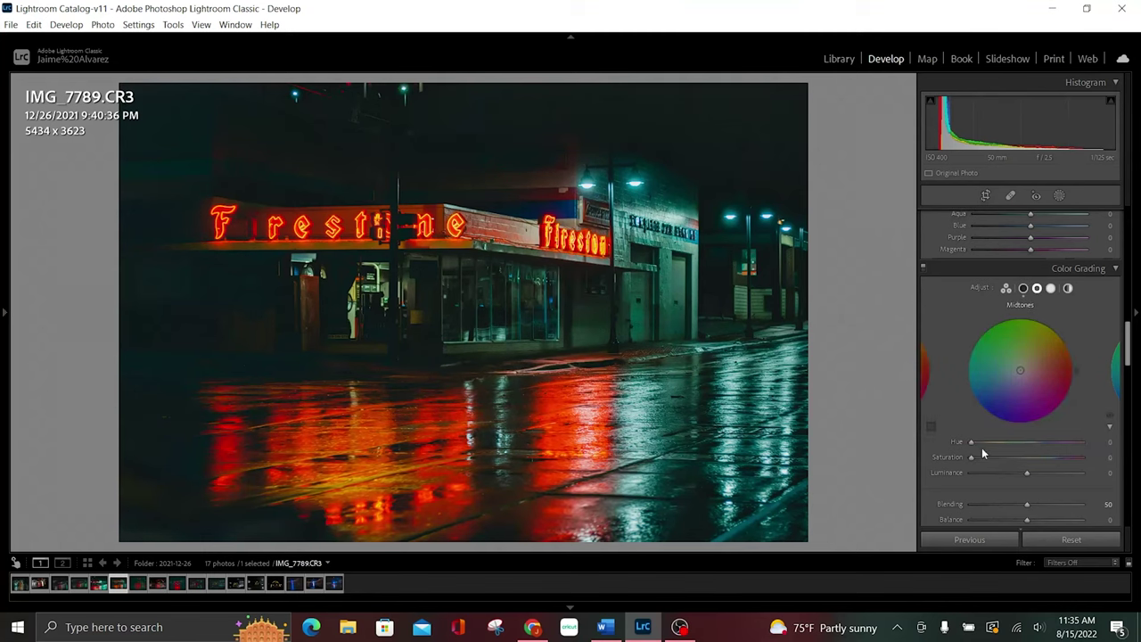
pyautogui.moveTo(971, 457); pyautogui.dragTo(1096, 463)
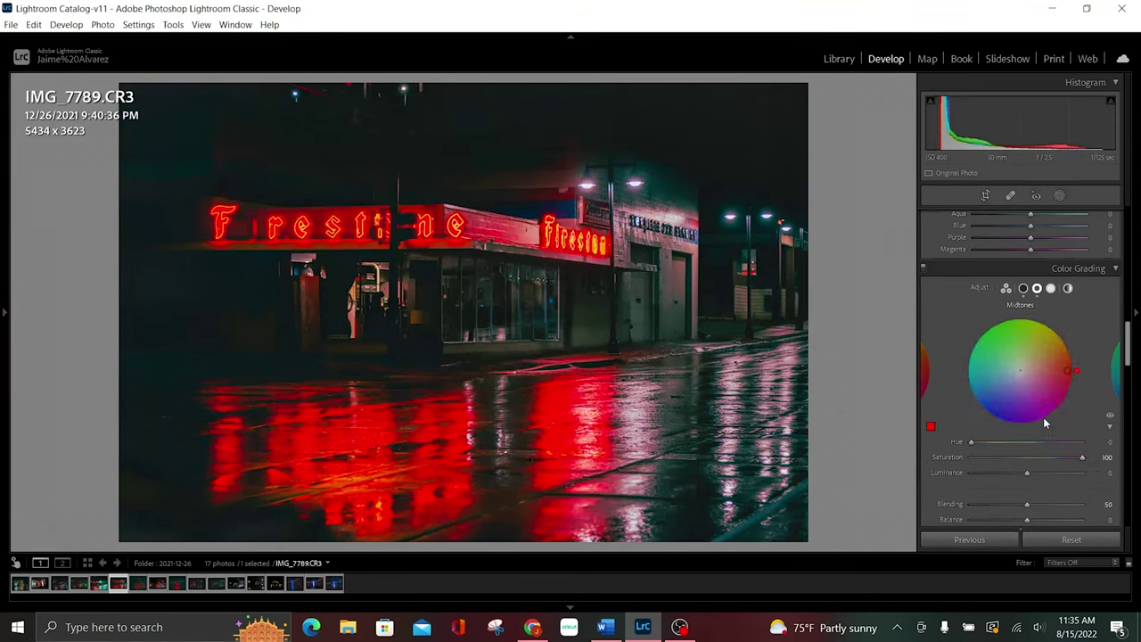
pyautogui.moveTo(973, 447)
pyautogui.mouseDown()
pyautogui.moveTo(1061, 444)
pyautogui.moveTo(1030, 443)
pyautogui.moveTo(1084, 462)
pyautogui.moveTo(984, 459)
pyautogui.mouseUp()
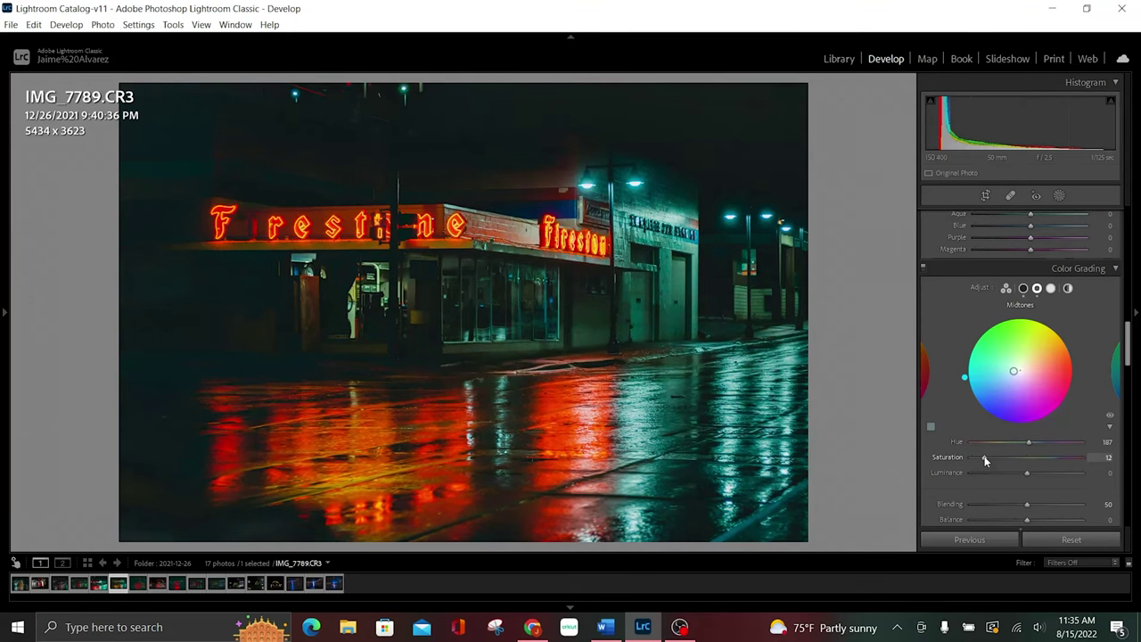
# Grade the highlights orange with Saturation 100 and Hue 31.
pyautogui.click(1050, 288)
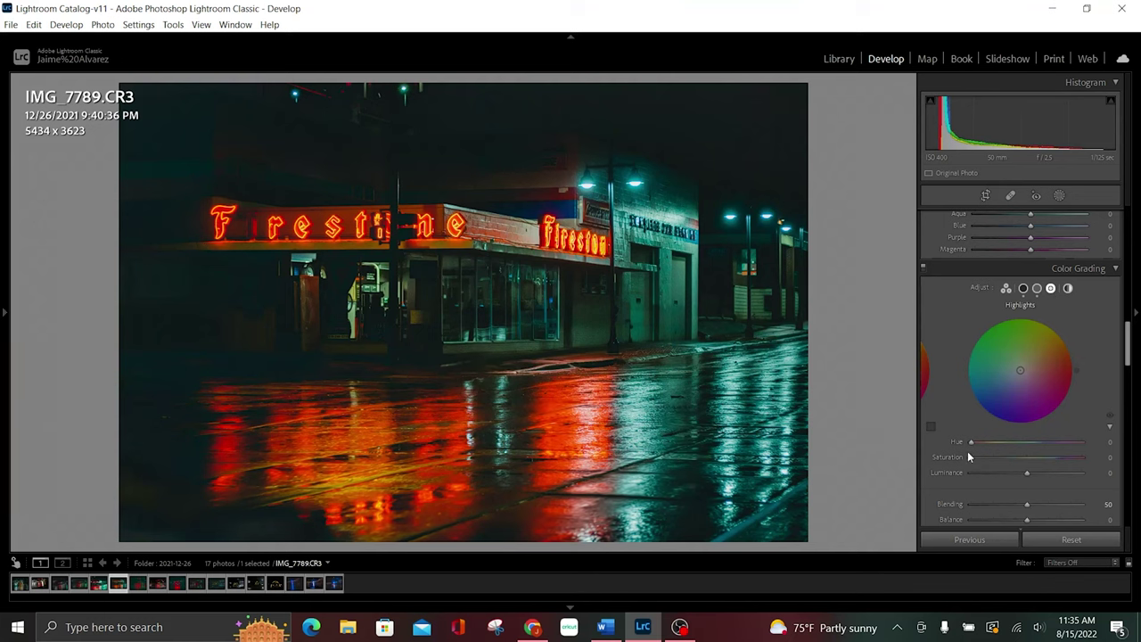
pyautogui.moveTo(971, 456); pyautogui.dragTo(1121, 466)
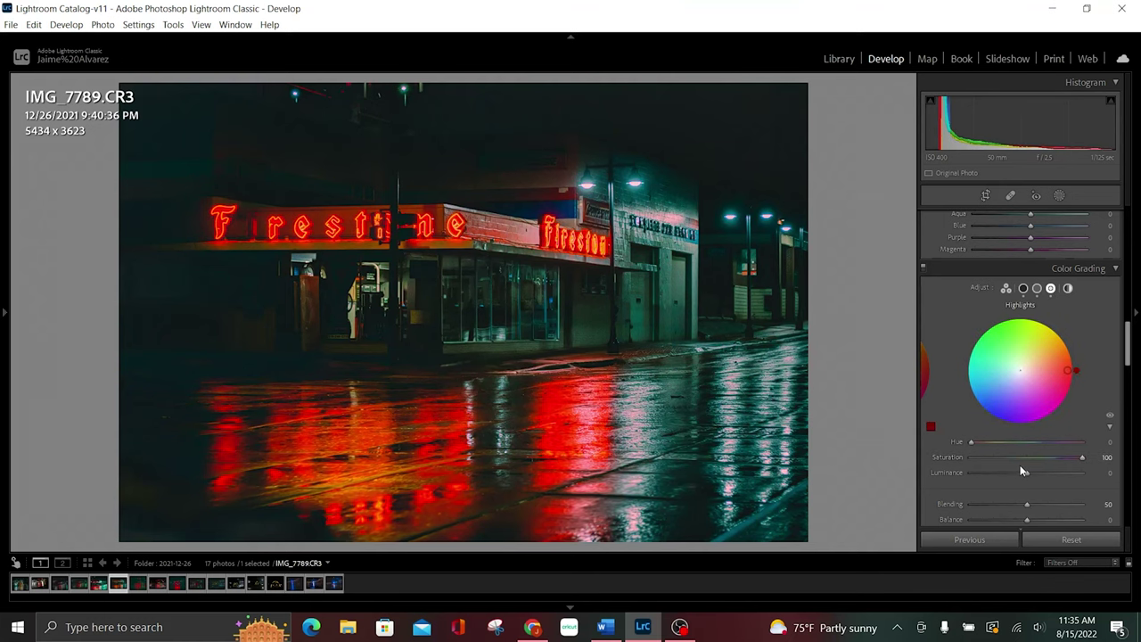
pyautogui.moveTo(972, 444); pyautogui.dragTo(1058, 447)
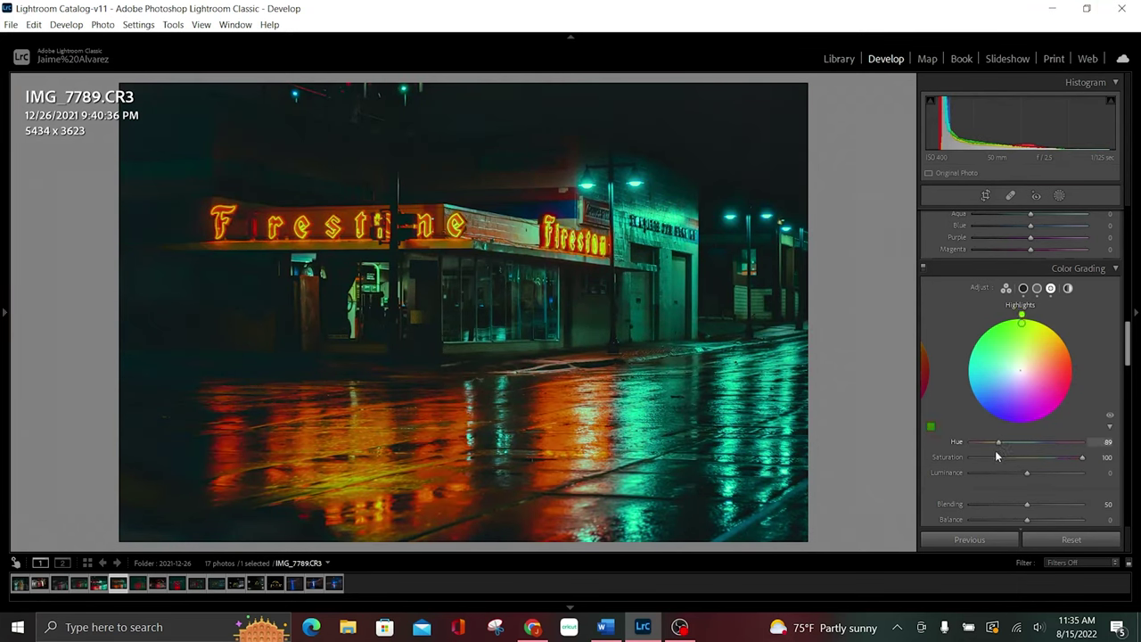
pyautogui.moveTo(1058, 447); pyautogui.dragTo(980, 452)
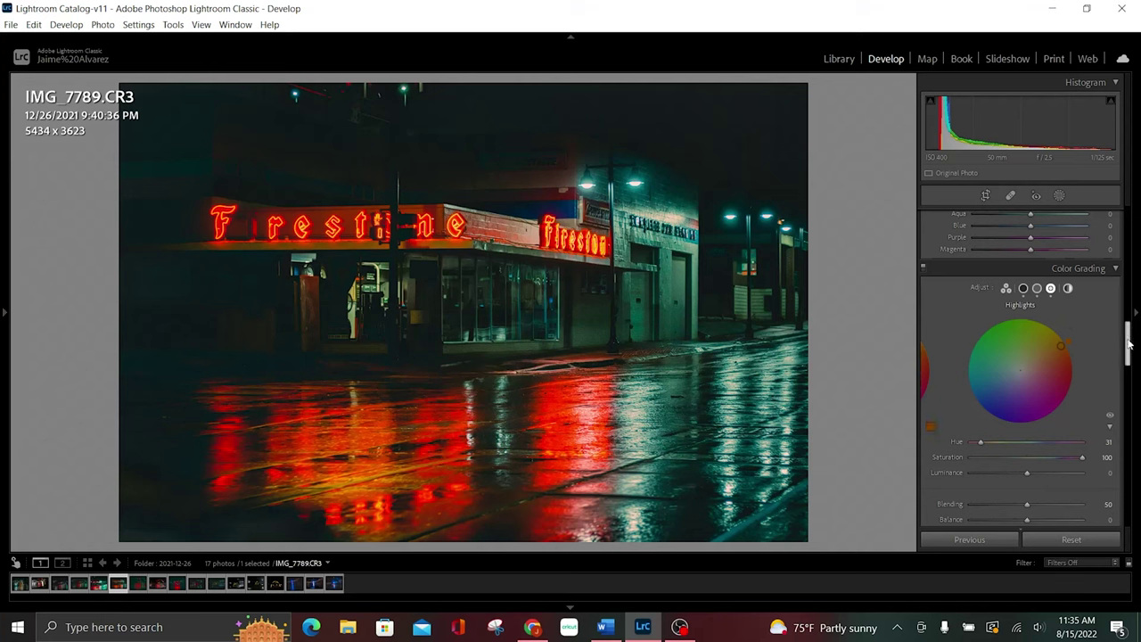
pyautogui.moveTo(1129, 343); pyautogui.dragTo(1134, 287)
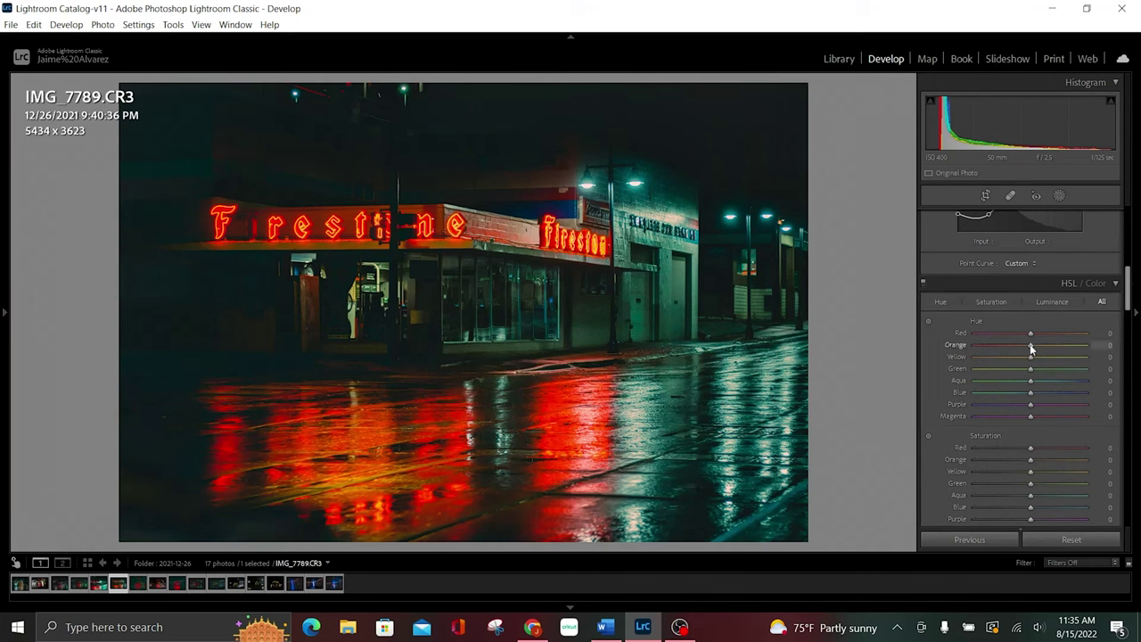
# Shift HSL hues to Orange −30, Yellow +30, Green +15, Aqua −55 and Blue −25.
pyautogui.moveTo(1031, 345); pyautogui.dragTo(1011, 351)
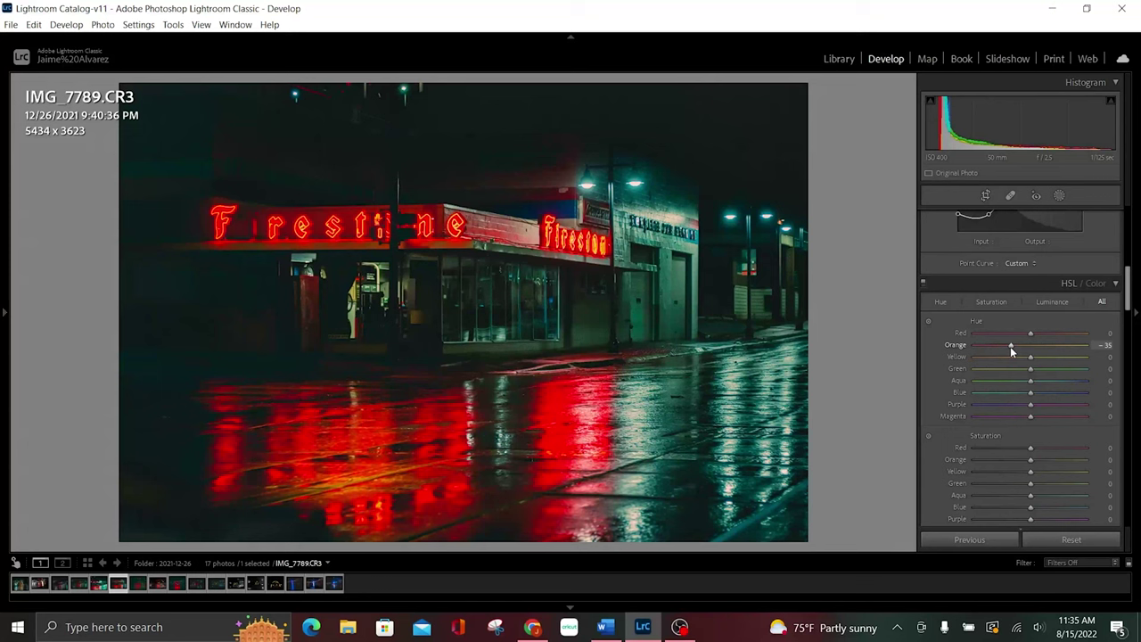
pyautogui.scroll(5, 1010, 346)
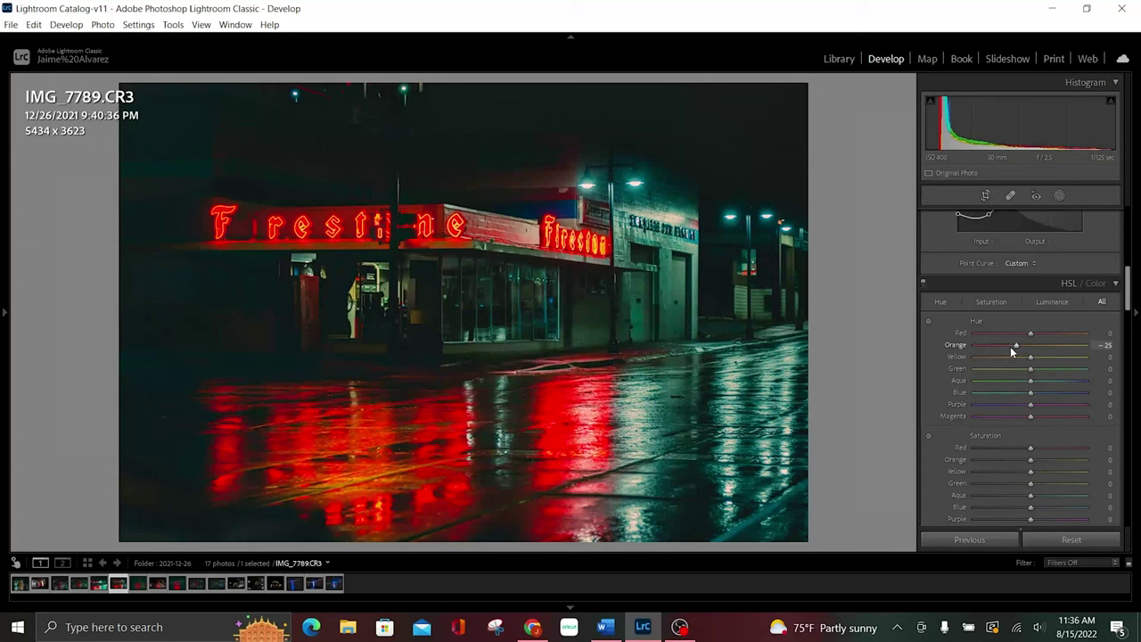
pyautogui.scroll(-5, 1010, 346)
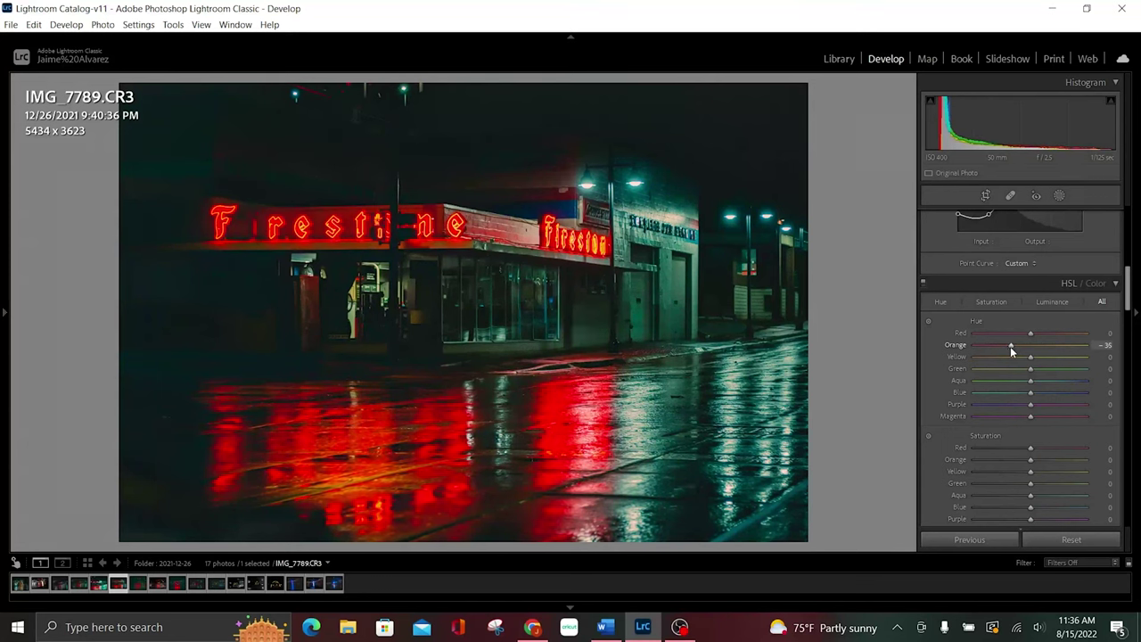
pyautogui.scroll(5, 1011, 346)
pyautogui.scroll(7, 1028, 360)
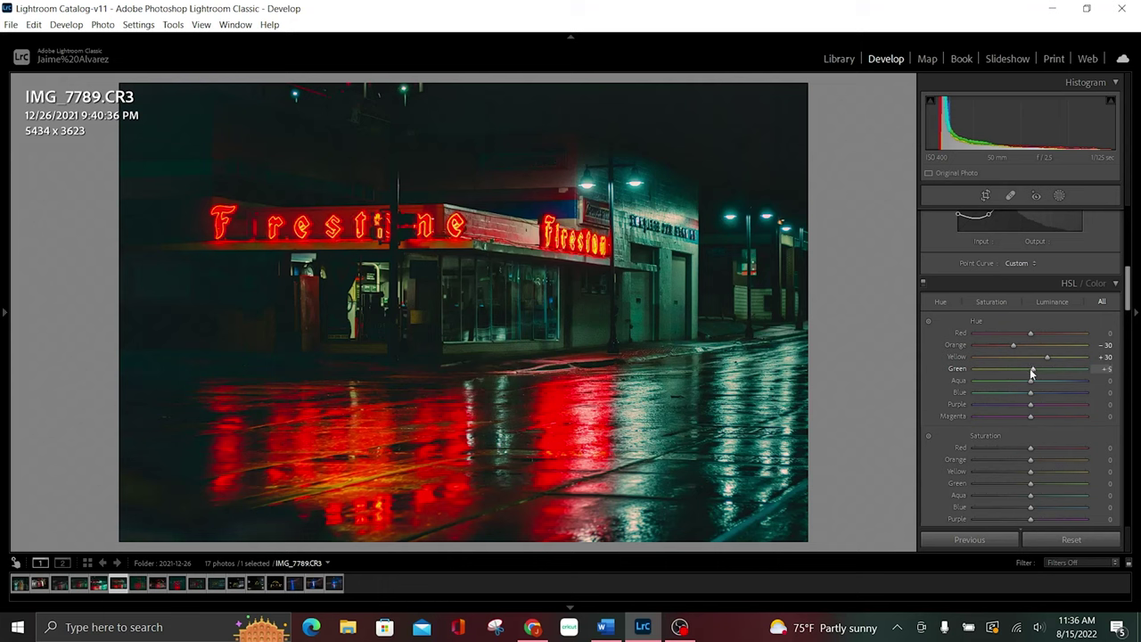
pyautogui.scroll(3, 1031, 375)
pyautogui.scroll(-3, 1031, 383)
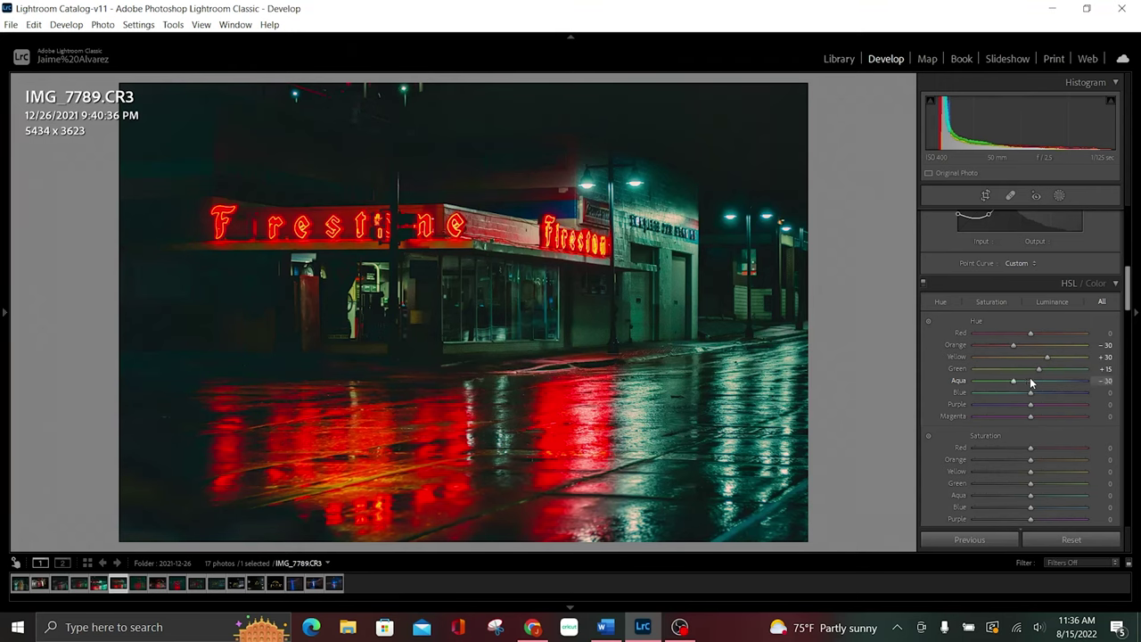
pyautogui.scroll(-3, 1031, 383)
pyautogui.scroll(-3, 1031, 382)
pyautogui.scroll(-1, 1032, 383)
pyautogui.scroll(-1, 1032, 382)
pyautogui.scroll(-7, 1031, 395)
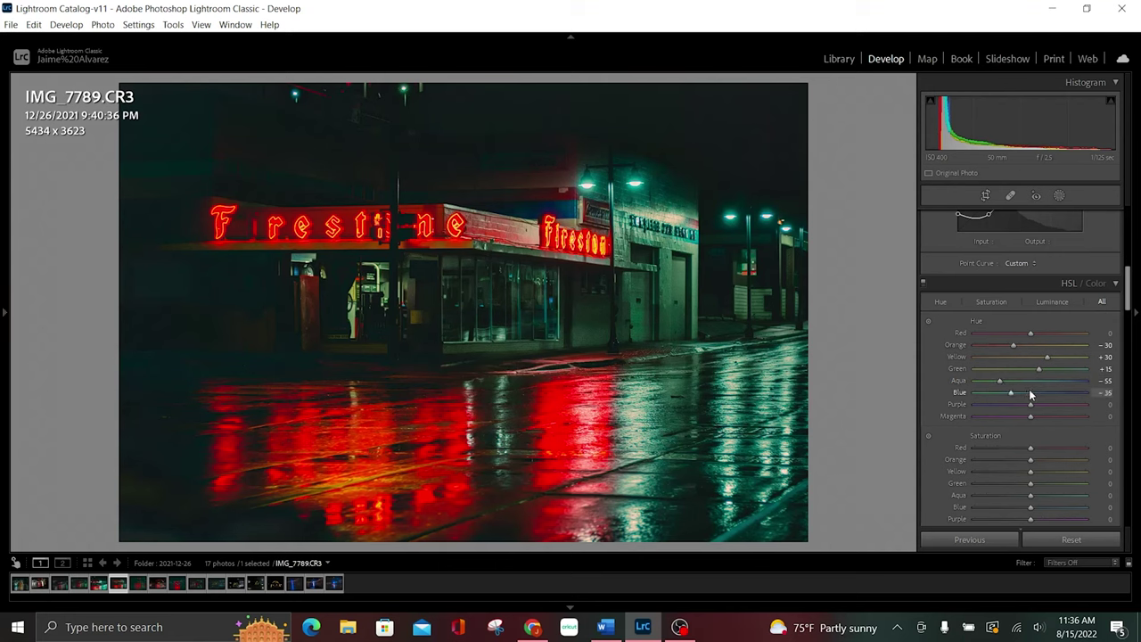
pyautogui.scroll(1, 1031, 395)
pyautogui.scroll(1, 1031, 395)
# Raise the Red saturation slightly to +7 in HSL Saturation.
pyautogui.scroll(-2, 1035, 422)
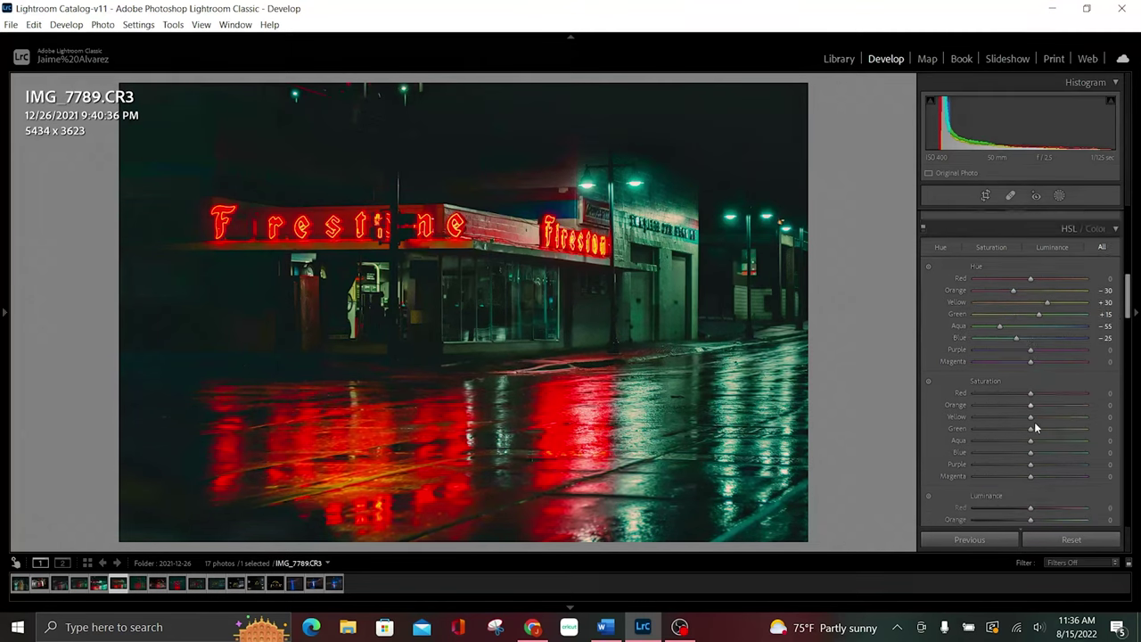
pyautogui.scroll(-2, 1034, 428)
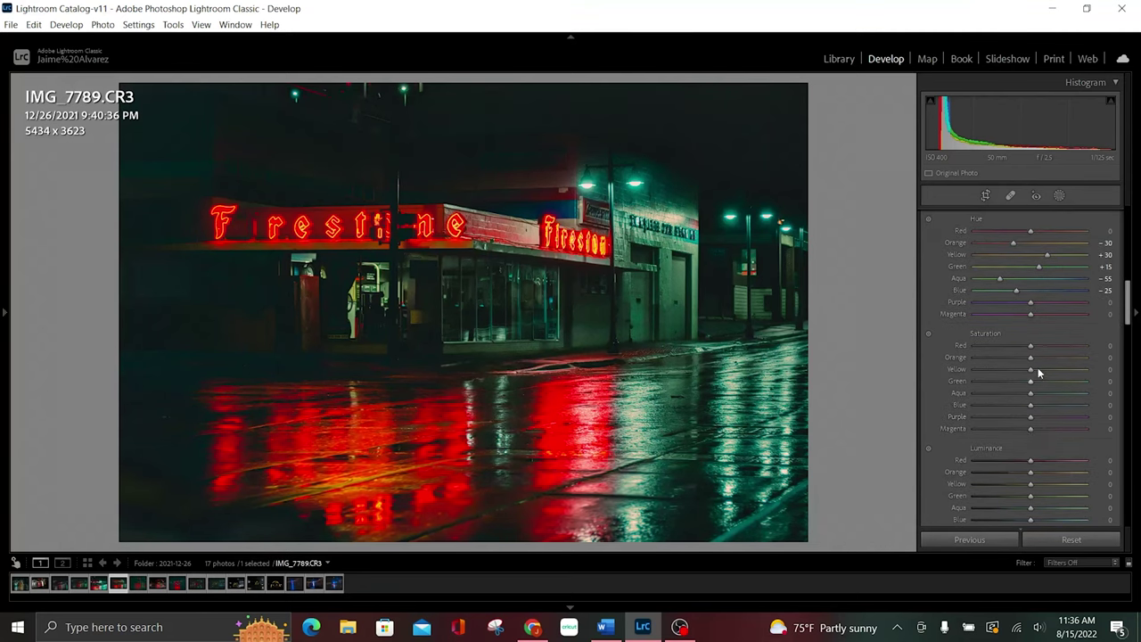
pyautogui.moveTo(1030, 346); pyautogui.dragTo(1030, 349)
pyautogui.scroll(5, 1026, 347)
# Mute the other hues: Orange −35, Yellow −45, Green −50, Aqua −25, Blue −35 saturation.
pyautogui.scroll(-10, 1032, 360)
pyautogui.scroll(-1, 1034, 362)
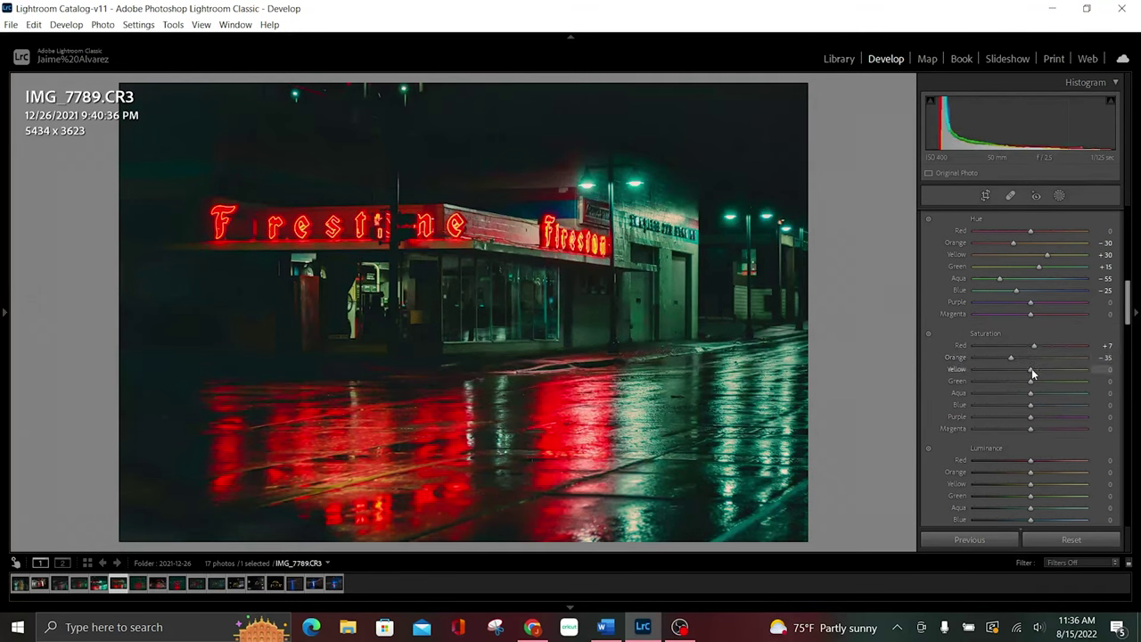
pyautogui.scroll(-10, 1032, 368)
pyautogui.scroll(-2, 1032, 371)
pyautogui.scroll(-1, 1032, 373)
pyautogui.scroll(-3, 1033, 384)
pyautogui.scroll(-2, 1033, 379)
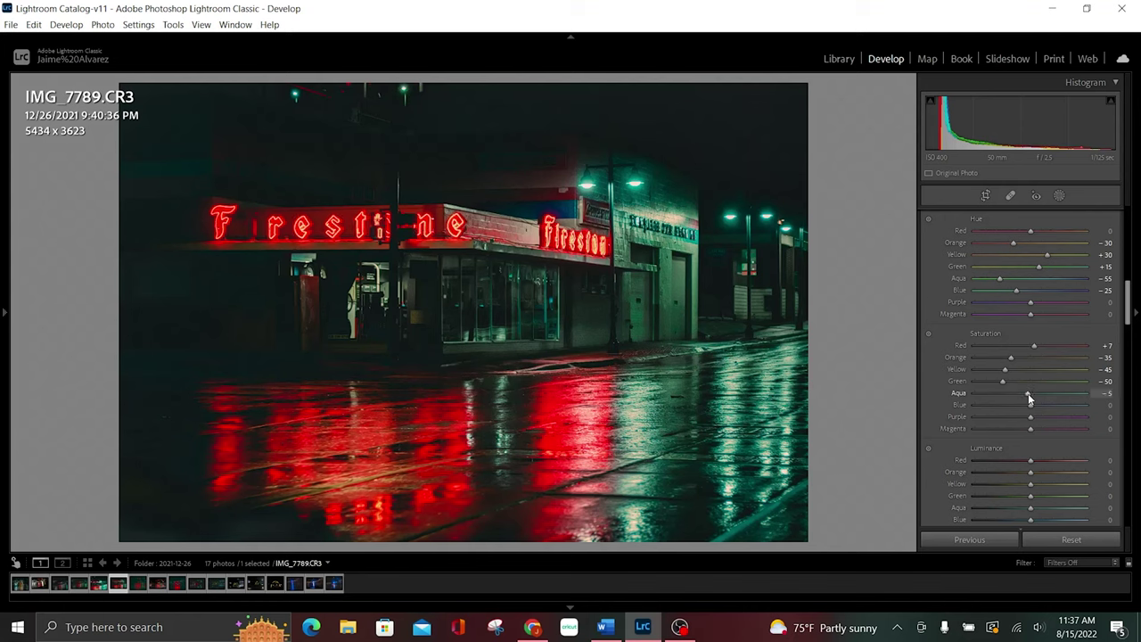
pyautogui.scroll(-2, 1028, 393)
pyautogui.scroll(-1, 1028, 394)
pyautogui.scroll(-7, 1032, 409)
# Set HSL luminance to Orange +5, Yellow −25, Green −30, Aqua +10 and Blue +20.
pyautogui.moveTo(1127, 299); pyautogui.dragTo(1126, 305)
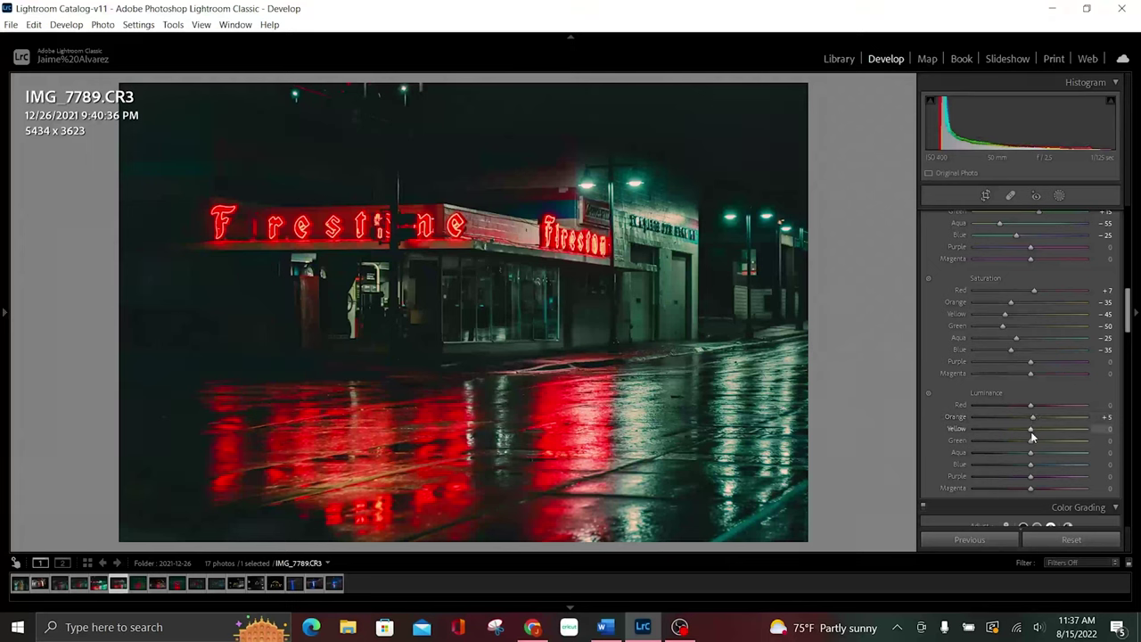
pyautogui.press('Down')
pyautogui.press('Down')
pyautogui.press('Down')
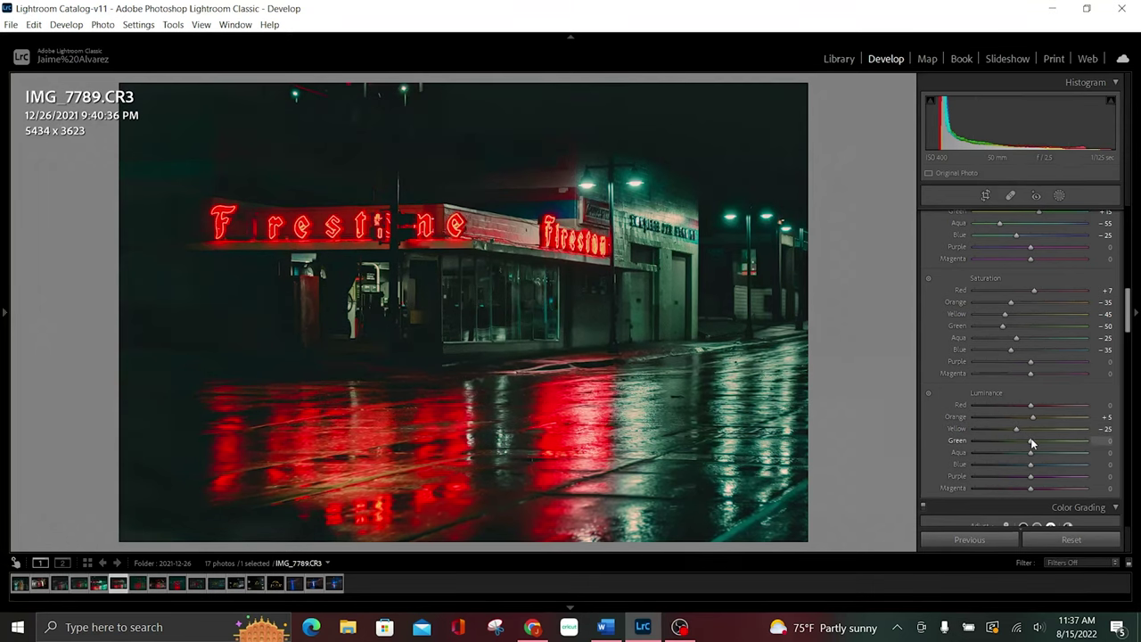
pyautogui.press('Down')
pyautogui.press('Down')
pyautogui.press('Down')
pyautogui.press('Down')
pyautogui.press('Down')
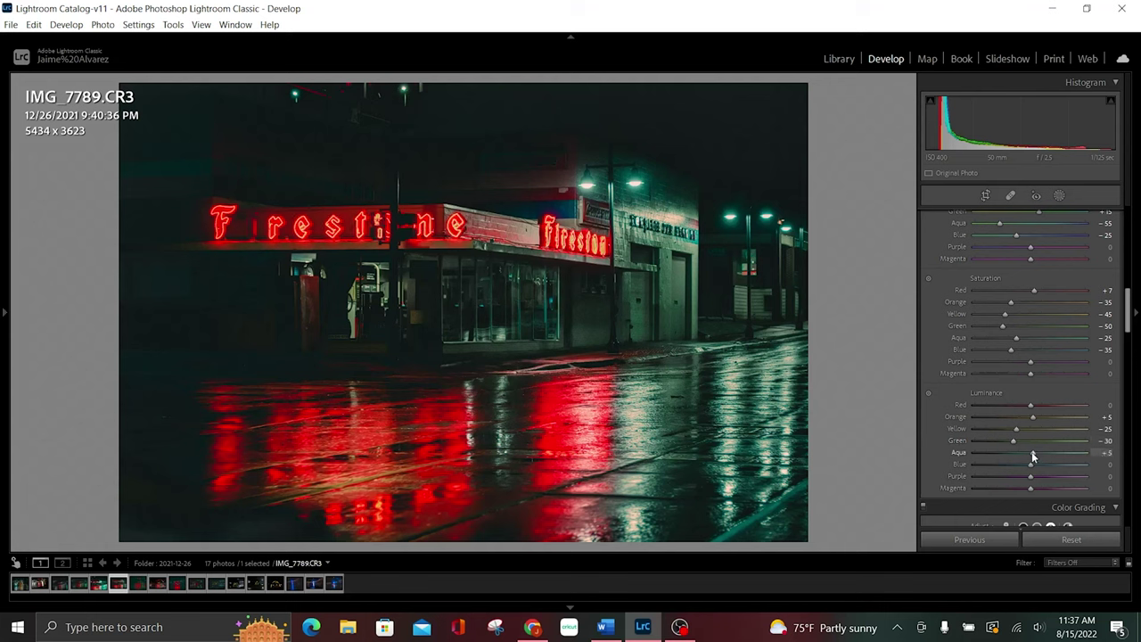
pyautogui.press('Up')
pyautogui.press('Up')
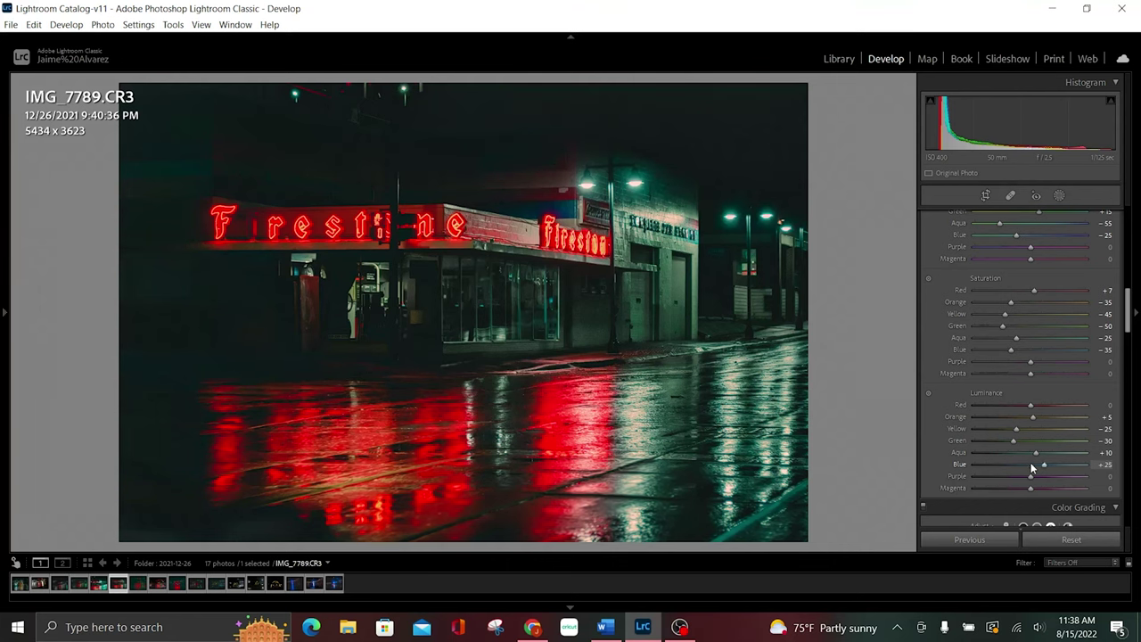
pyautogui.press('Up')
pyautogui.press('Up')
pyautogui.press('Up')
# Boost Vibrance to +25 and Saturation to +15 in the Presence section.
pyautogui.scroll(10, 1011, 356)
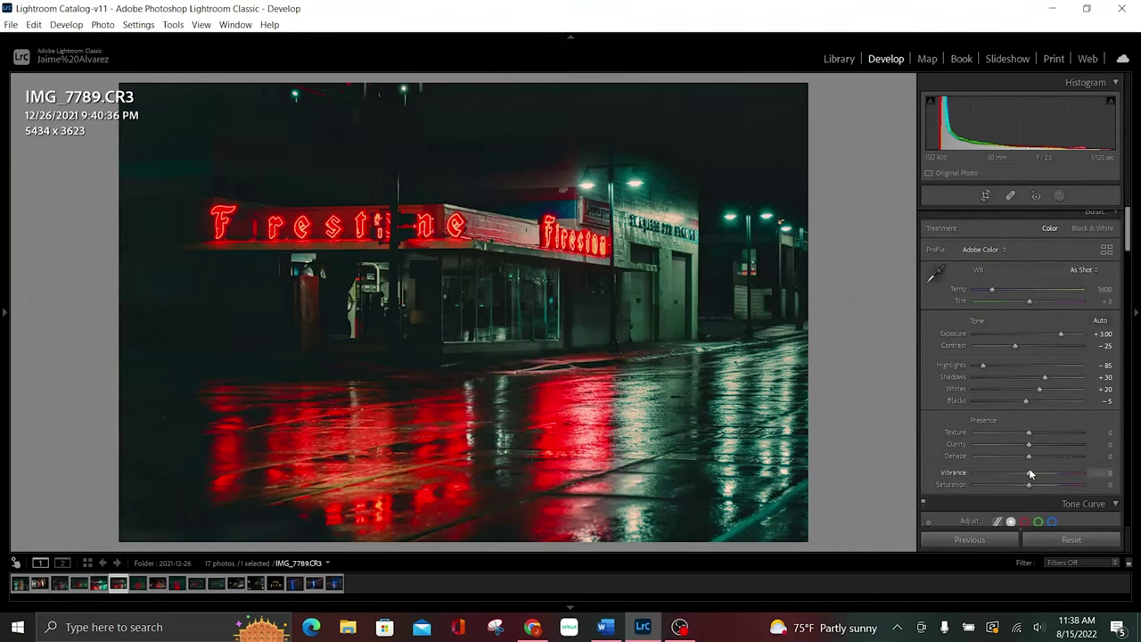
pyautogui.moveTo(1040, 474); pyautogui.dragTo(1044, 474)
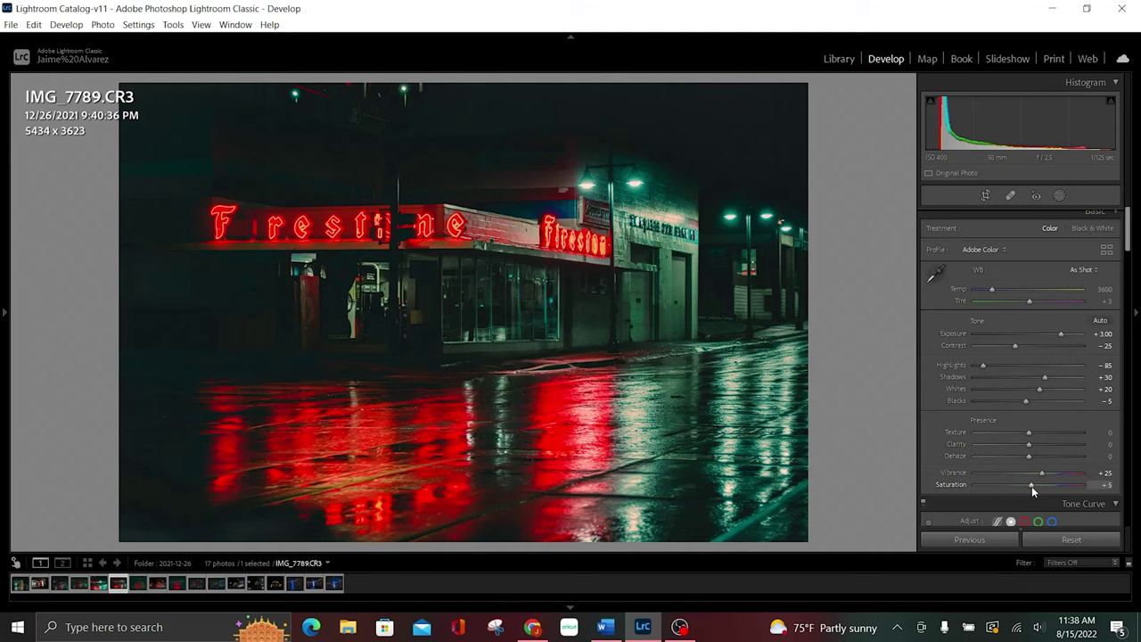
pyautogui.moveTo(1032, 486); pyautogui.dragTo(1034, 486)
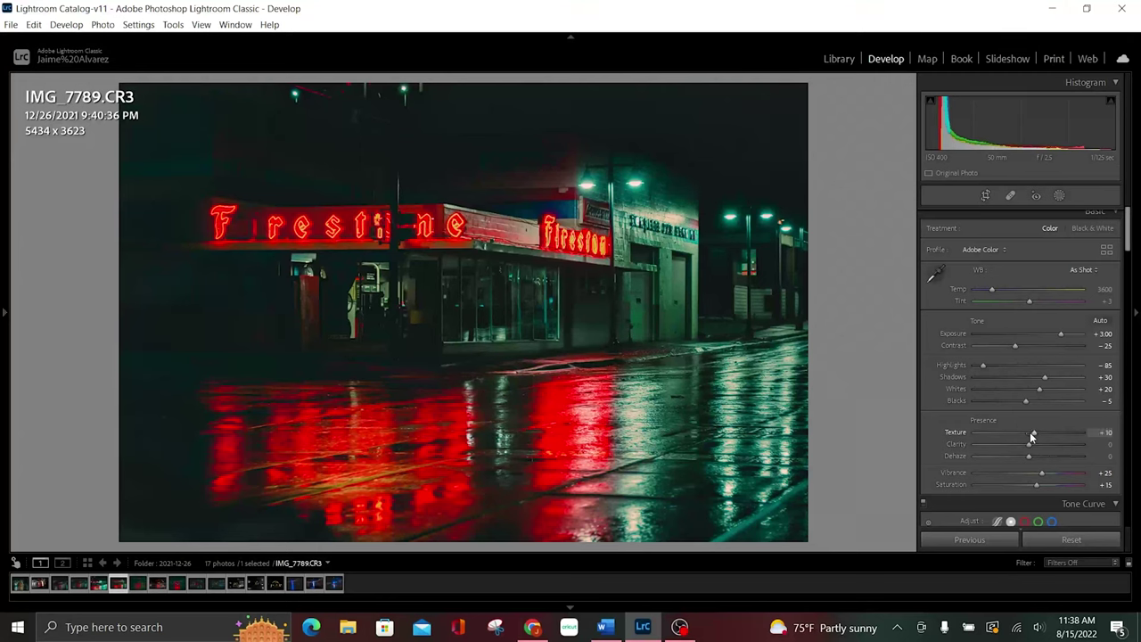
# Set Texture +40, Clarity +30 and Dehaze −25.
pyautogui.press('Up')
pyautogui.press('Up')
pyautogui.press('Up')
pyautogui.press('Up')
pyautogui.press('Up')
pyautogui.press('Up')
pyautogui.press('Up')
pyautogui.press('Up')
pyautogui.press('Up')
pyautogui.press('Down')
pyautogui.press('Down')
pyautogui.press('Down')
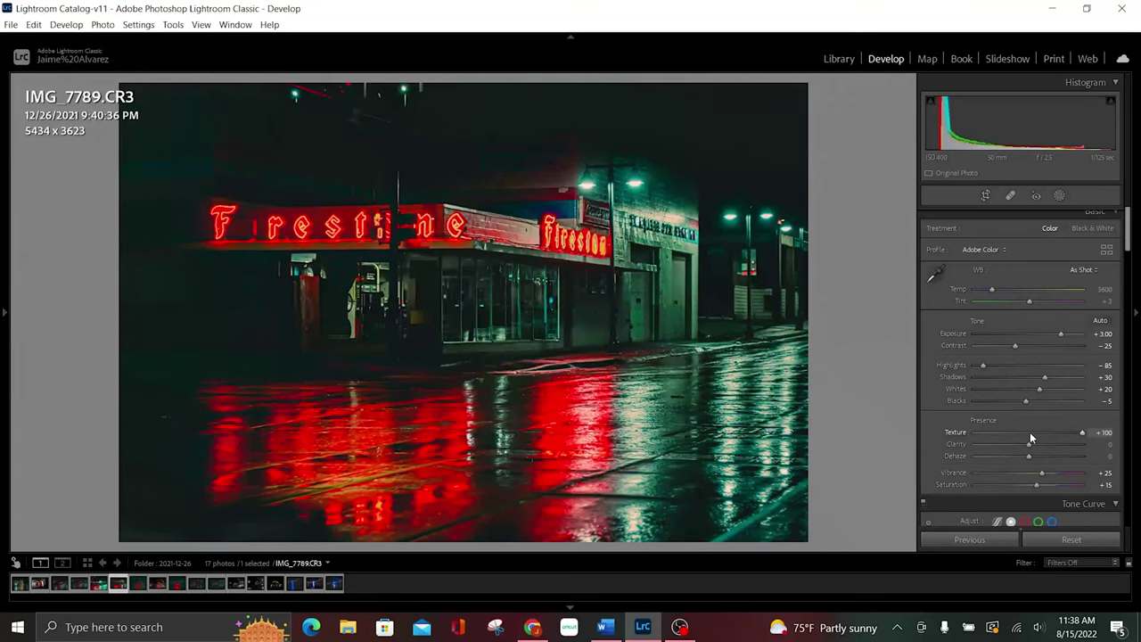
pyautogui.press('Up')
pyautogui.press('Up')
pyautogui.press('Up')
pyautogui.press('Up')
pyautogui.press('Up')
pyautogui.press('Up')
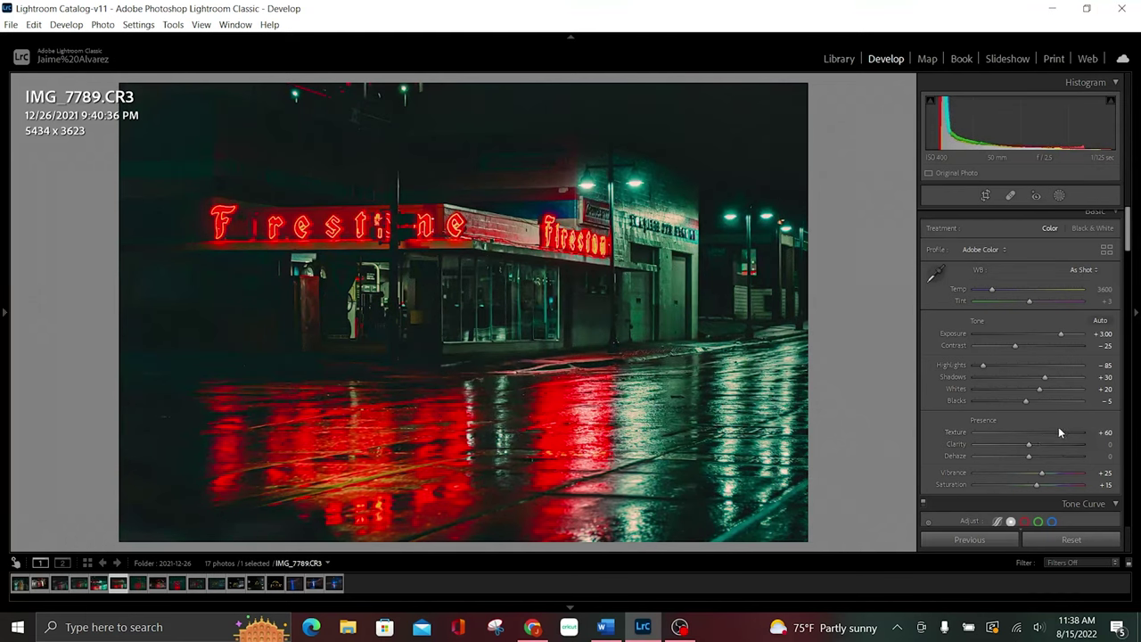
pyautogui.press('Down')
pyautogui.press('Down')
pyautogui.press('Down')
pyautogui.press('Down')
pyautogui.press('Up')
pyautogui.press('Up')
pyautogui.press('Up')
pyautogui.press('Up')
pyautogui.press('Up')
pyautogui.press('Up')
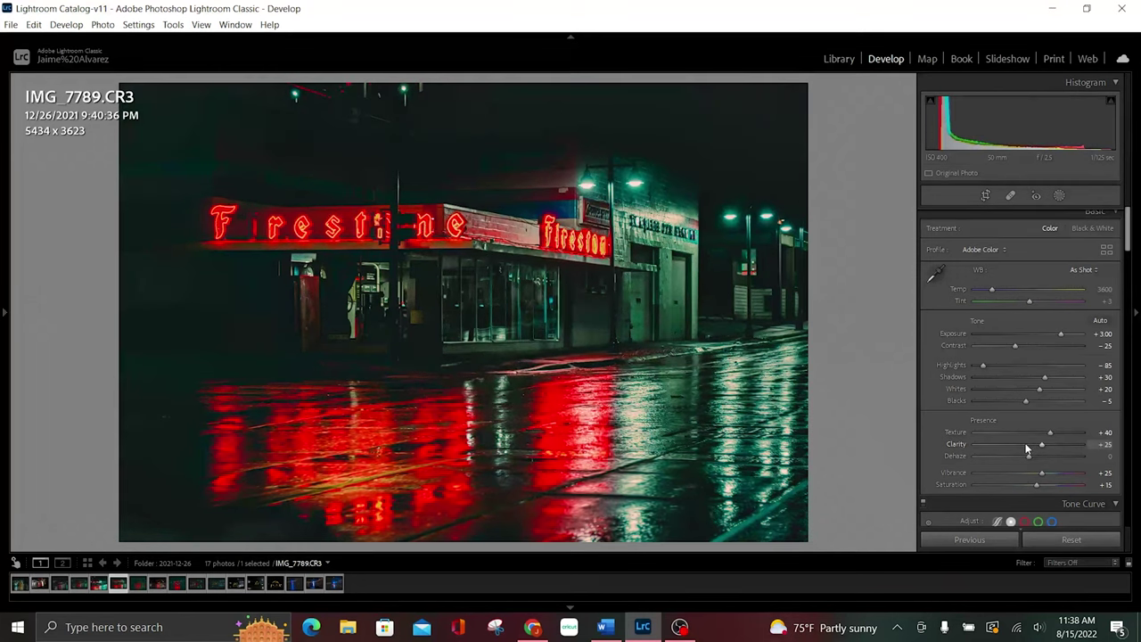
pyautogui.press('Up')
pyautogui.press('Down')
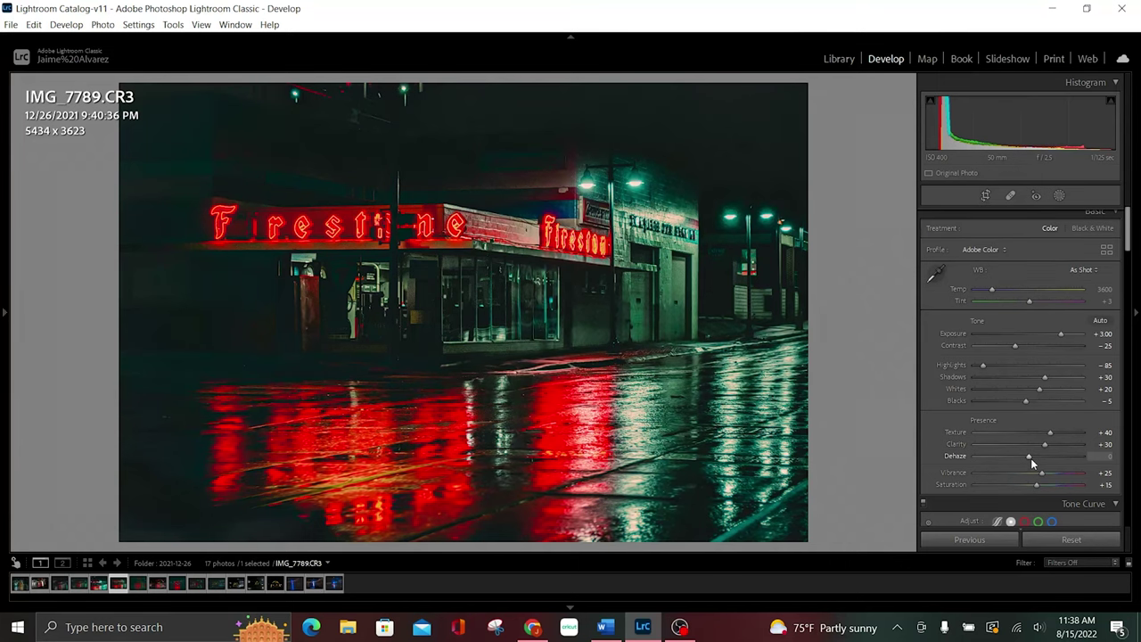
pyautogui.hotkey('shift', 'Down')
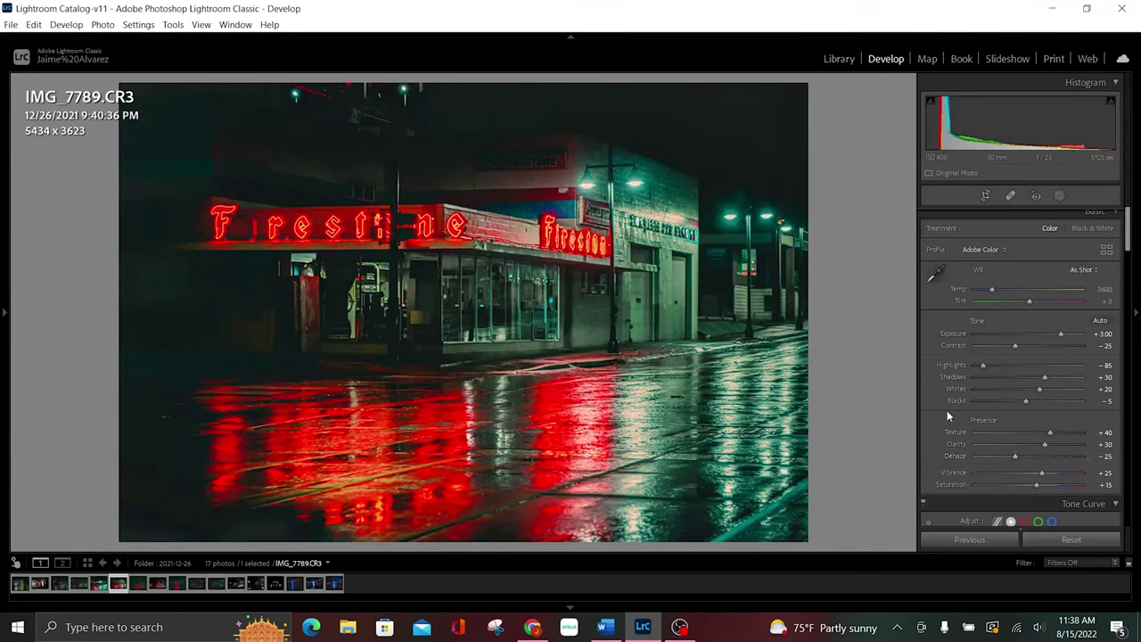
pyautogui.hotkey('ctrl', 's')
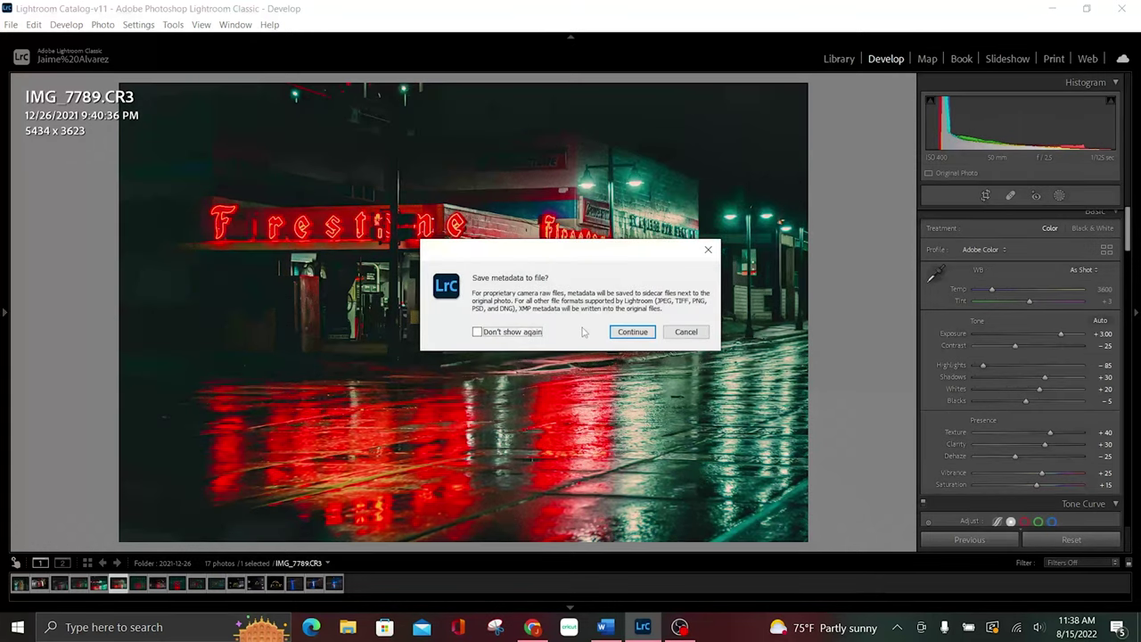
pyautogui.click(684, 333)
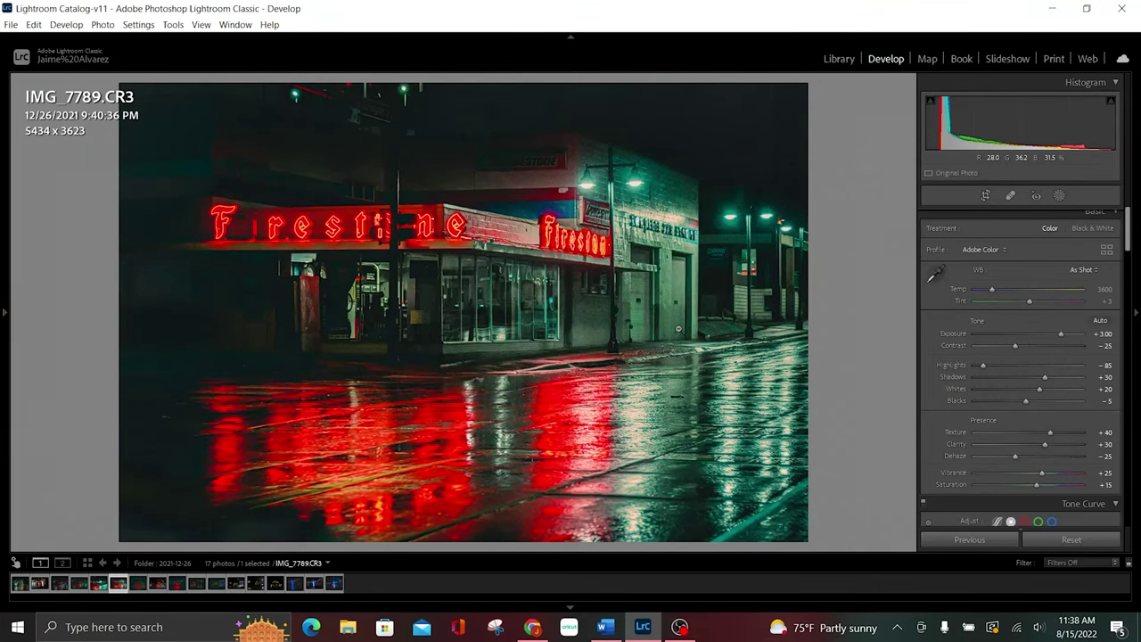
pyautogui.click(985, 196)
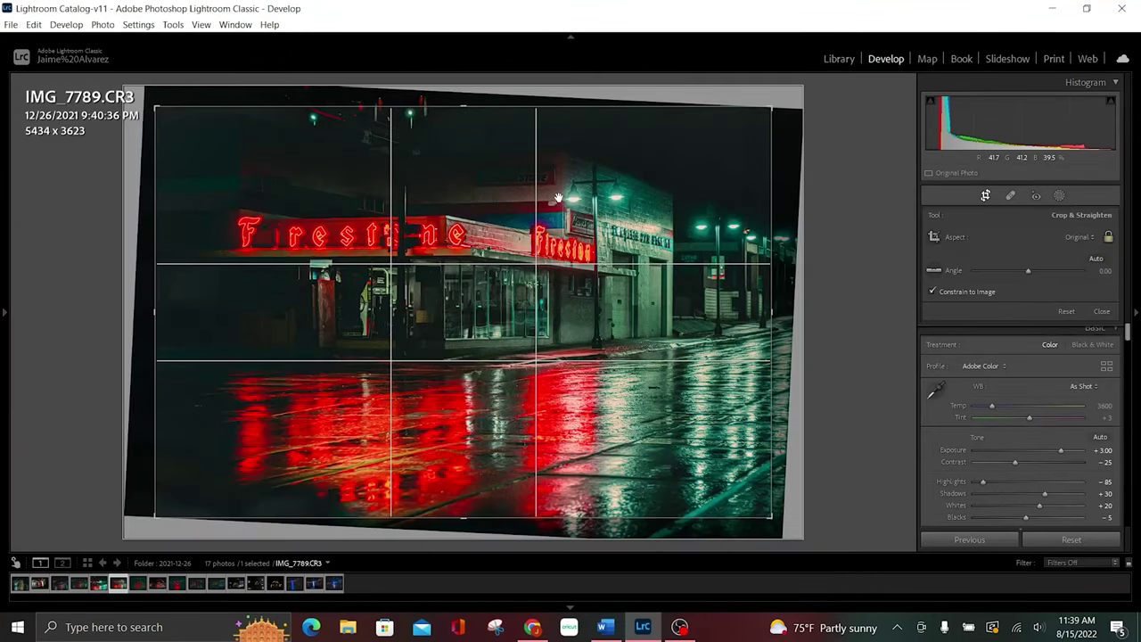
pyautogui.click(986, 196)
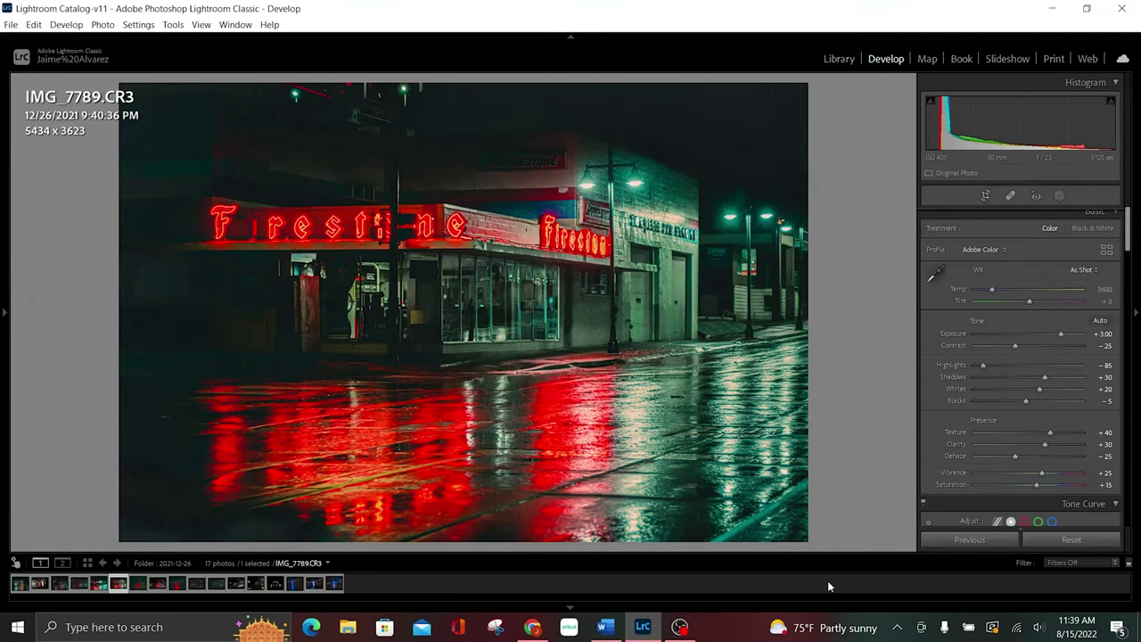
pyautogui.press('\\')
pyautogui.press('\\')
pyautogui.press('\\')
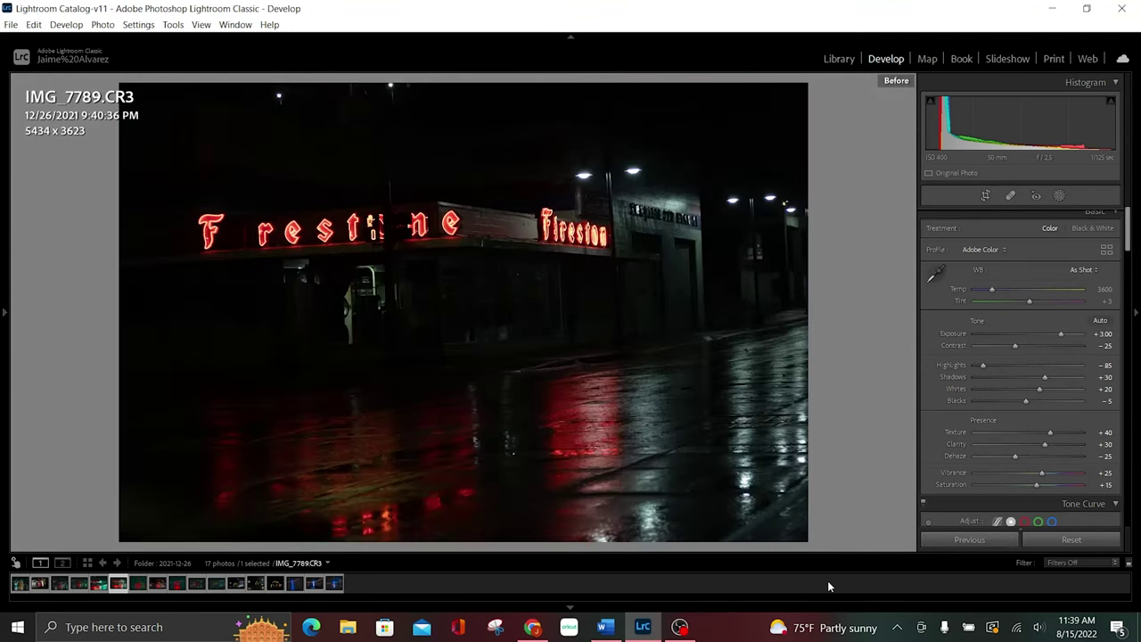
pyautogui.press('\\')
pyautogui.press('\\')
pyautogui.press('\\')
pyautogui.press('\\')
pyautogui.press('\\')
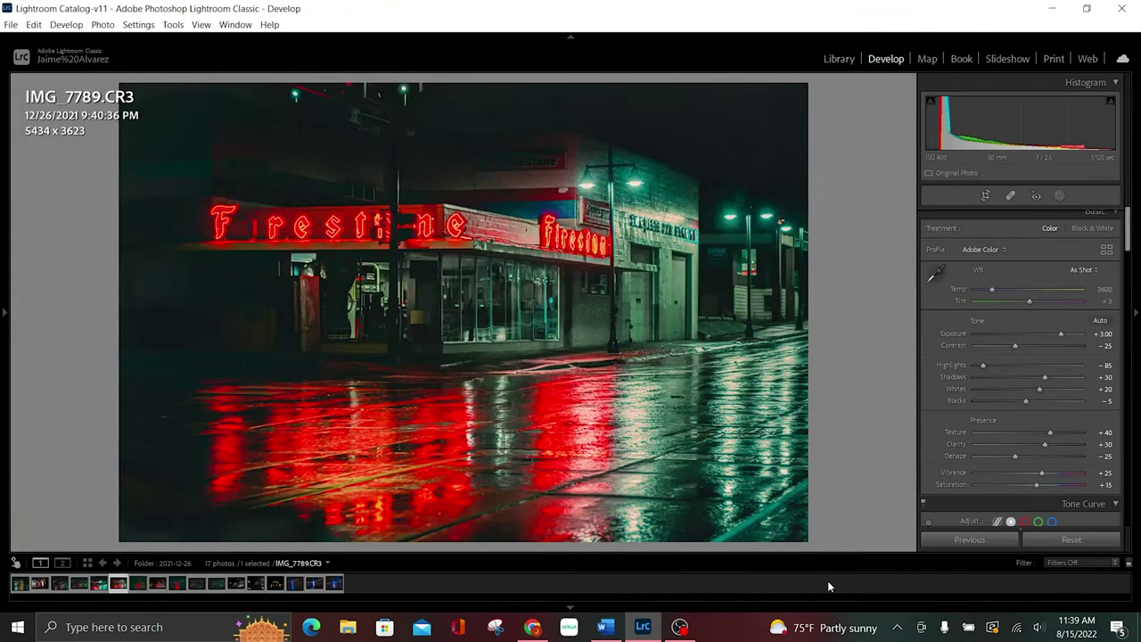